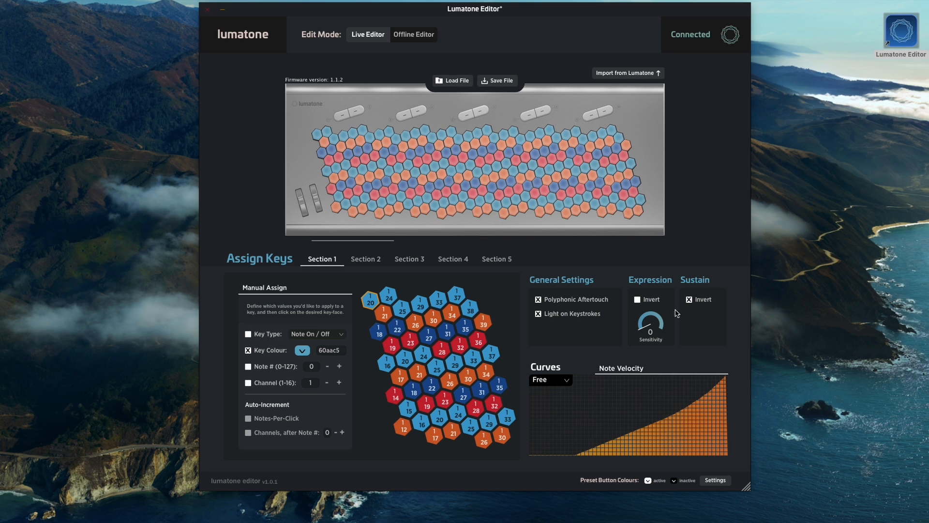
# Step: Redraw the upper half of the Note Velocity curve freehand in Free mode, raising its middle section
pyautogui.moveTo(656, 323); pyautogui.dragTo(651, 405)
pyautogui.click(562, 381)
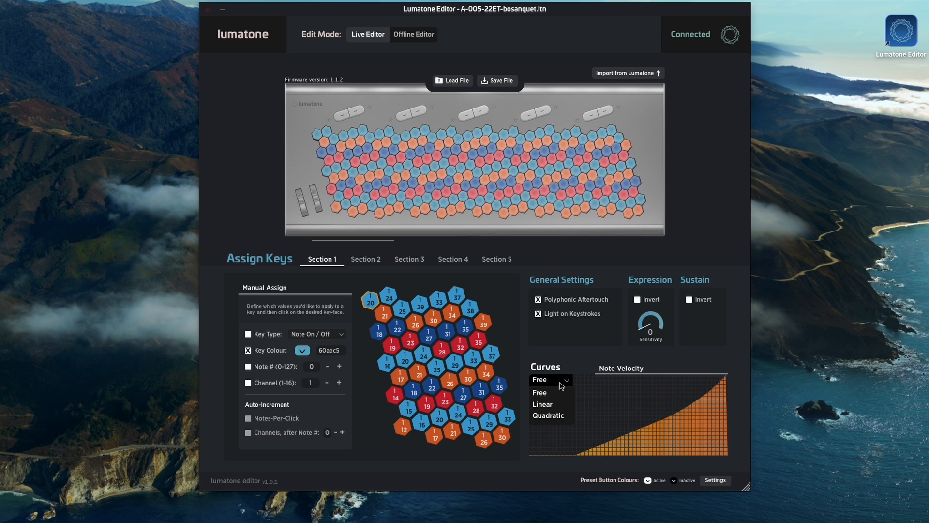
pyautogui.click(629, 436)
pyautogui.moveTo(627, 436); pyautogui.dragTo(721, 395)
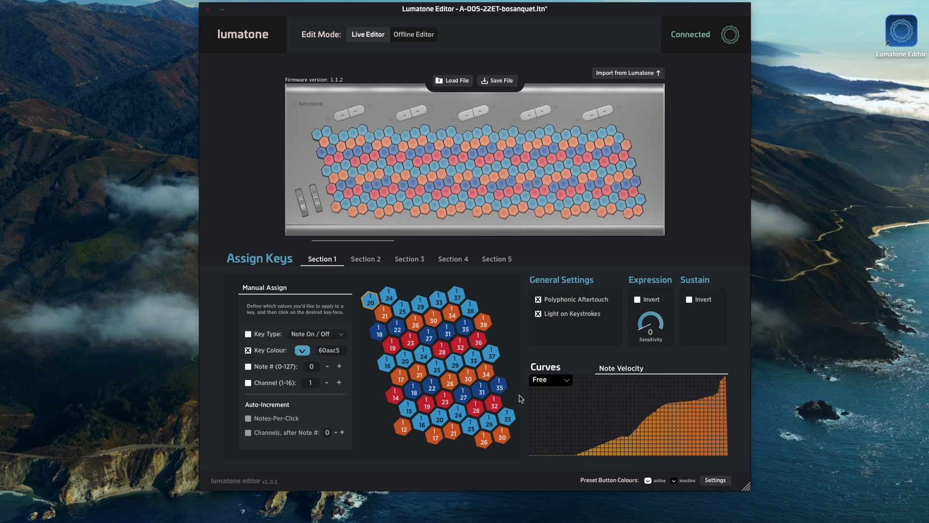
# Step: Switch the Note Velocity curve to Linear and add a raised point near its middle
pyautogui.click(552, 380)
pyautogui.click(545, 404)
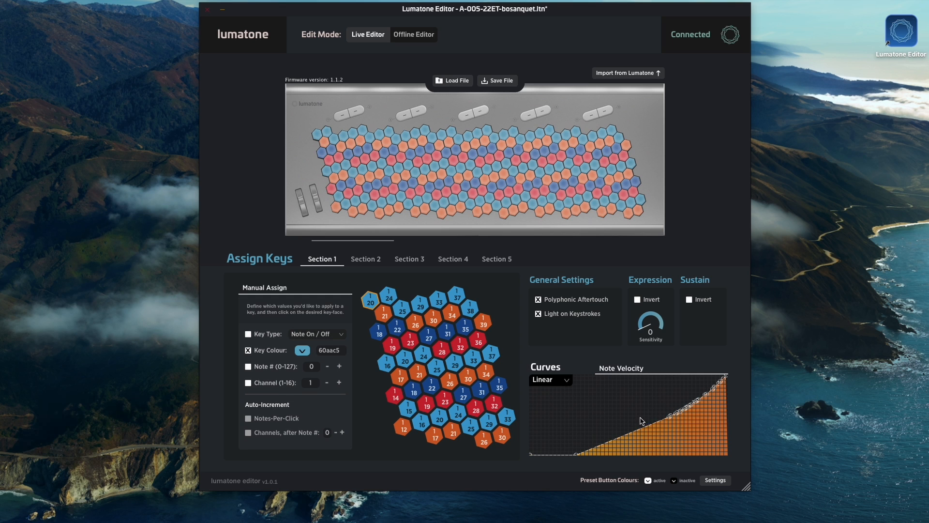
pyautogui.moveTo(660, 413); pyautogui.dragTo(646, 421)
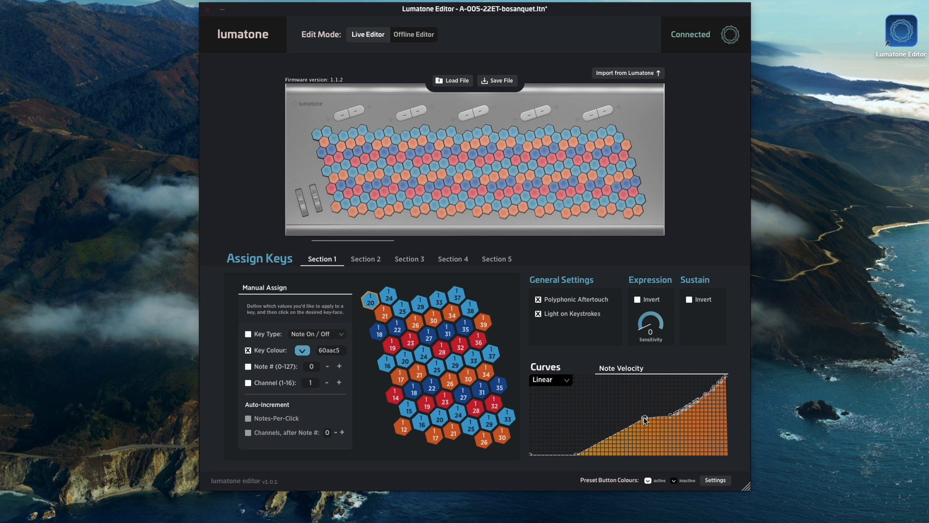
# Step: Switch the Note Velocity curve to Quadratic and adjust its curvature with the middle control point
pyautogui.click(552, 380)
pyautogui.click(552, 416)
pyautogui.moveTo(629, 410)
pyautogui.mouseDown()
pyautogui.moveTo(667, 416)
pyautogui.moveTo(625, 409)
pyautogui.moveTo(627, 420)
pyautogui.moveTo(629, 412)
pyautogui.mouseUp()
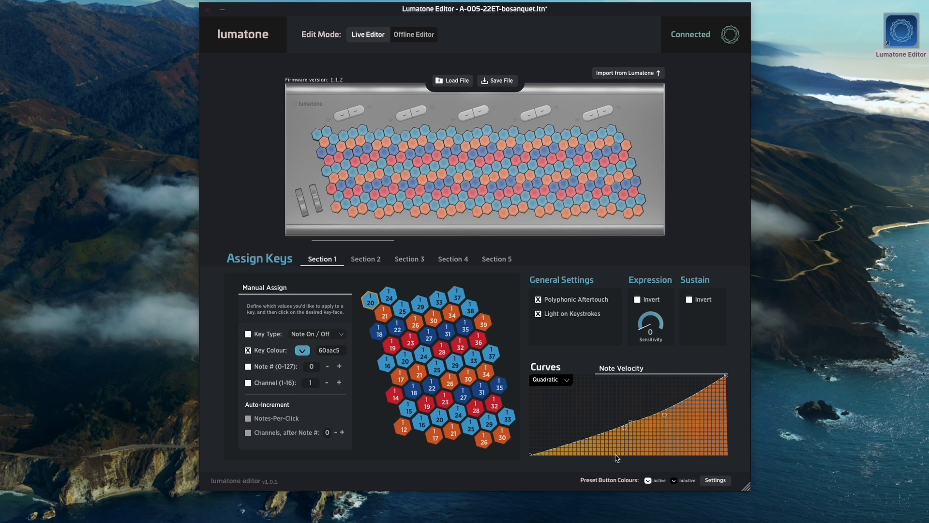
# Step: Examine the colour palettes available for the active and inactive preset buttons
pyautogui.click(648, 480)
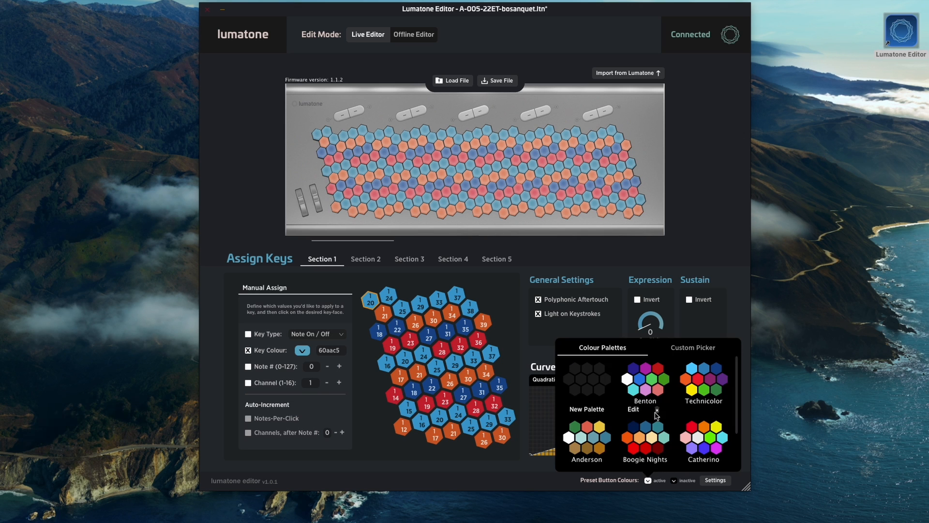
pyautogui.click(673, 487)
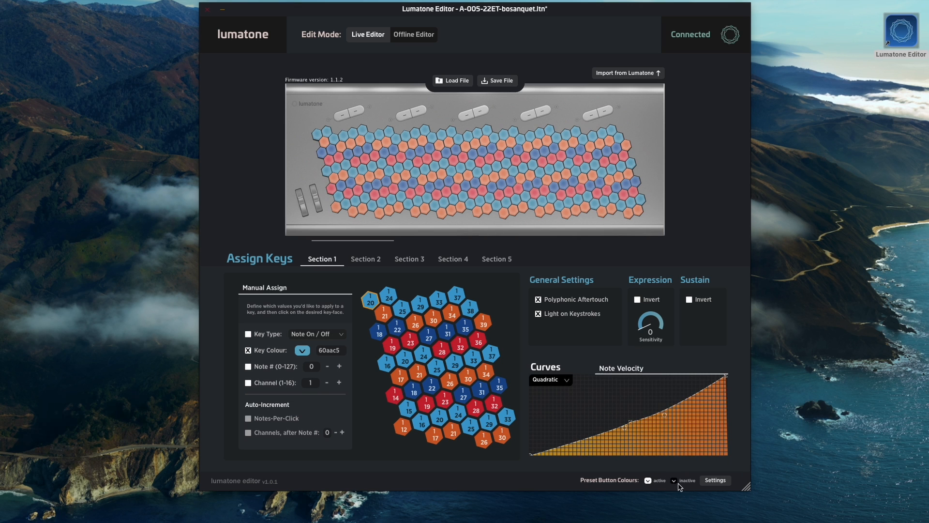
pyautogui.click(674, 481)
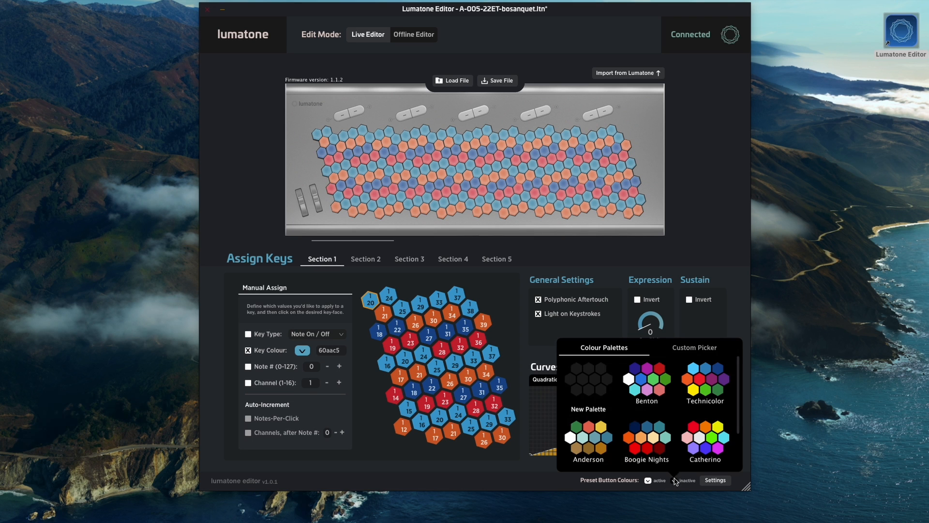
pyautogui.click(663, 479)
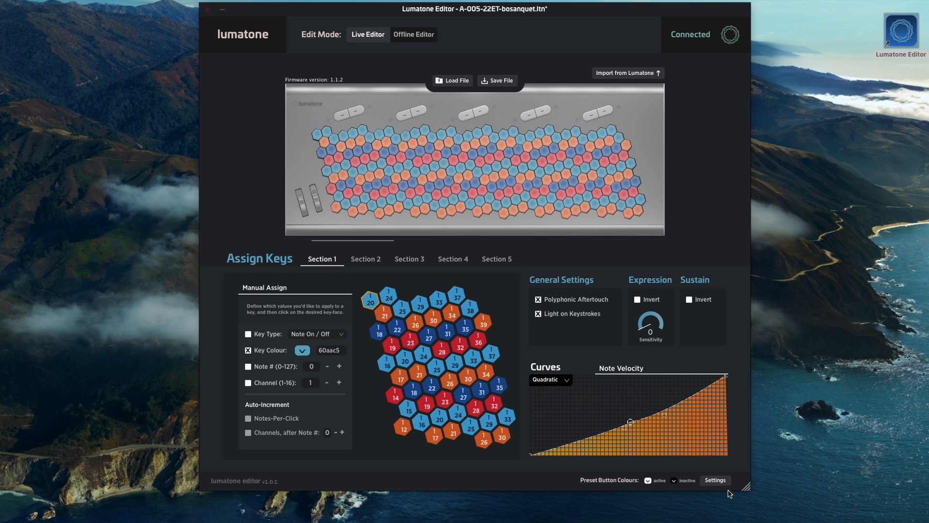
# Step: Review the settings for key, aftertouch and wheel calibration, firmware, controller MIDI channels and presets
pyautogui.click(713, 482)
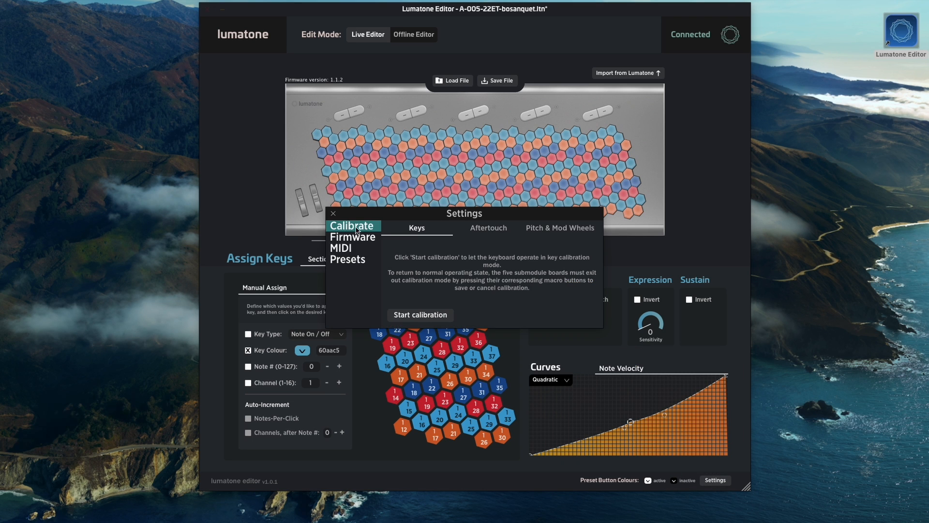
pyautogui.click(478, 231)
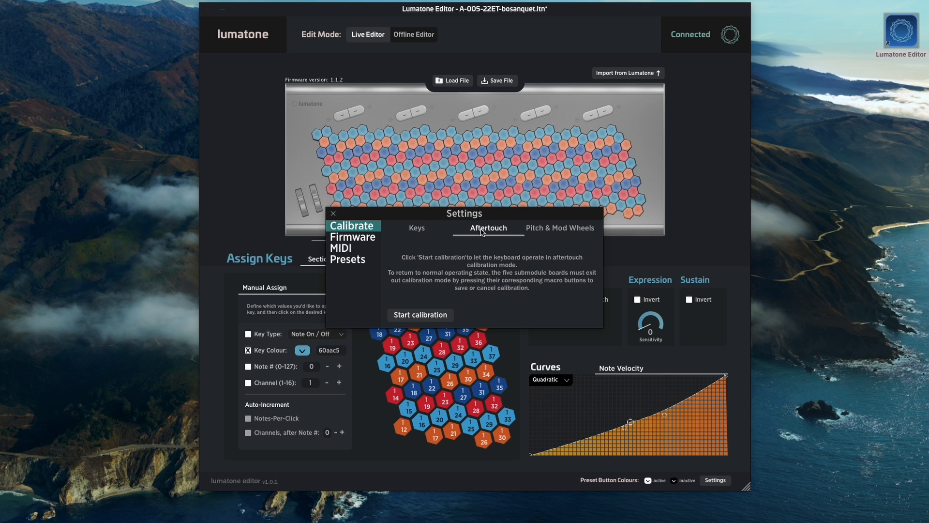
pyautogui.click(552, 230)
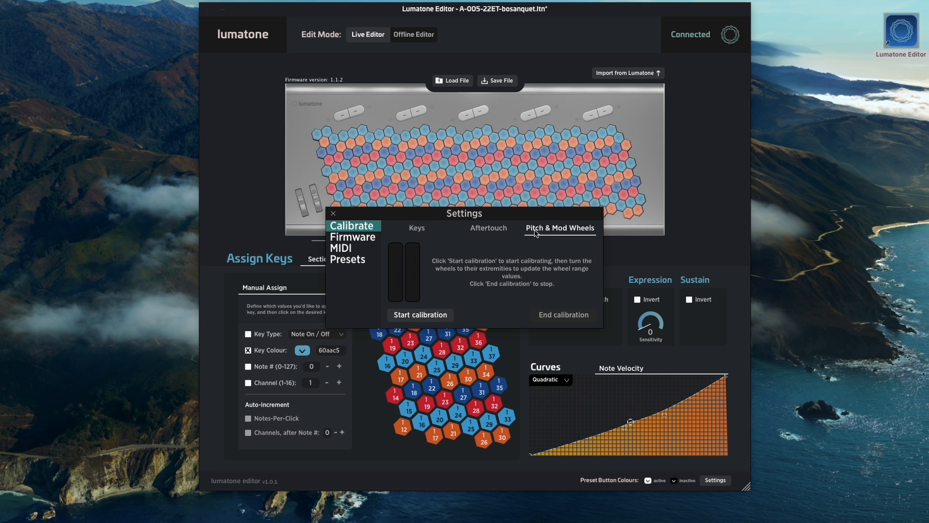
pyautogui.click(354, 241)
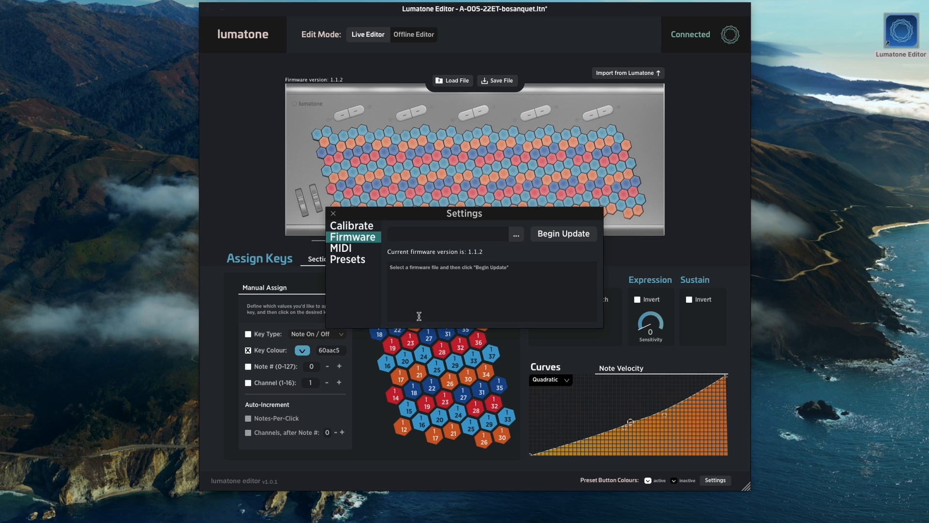
pyautogui.click(355, 249)
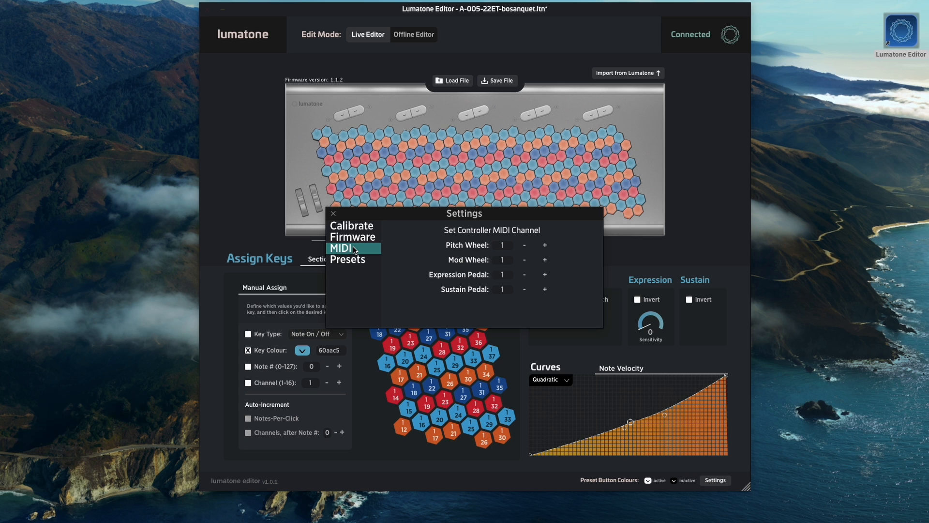
pyautogui.click(355, 262)
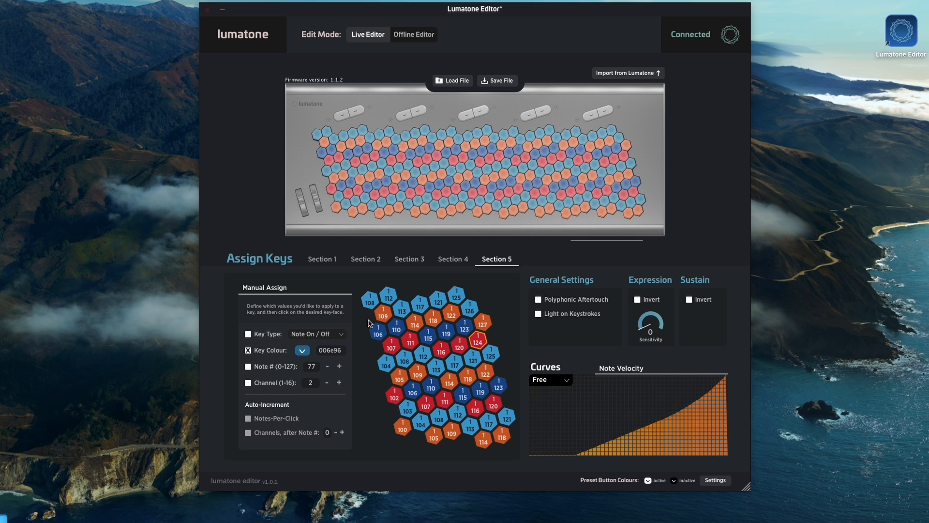
# Step: View the key assignments of Sections 1 to 5 in turn, ending on Section 5
pyautogui.click(364, 164)
pyautogui.click(414, 159)
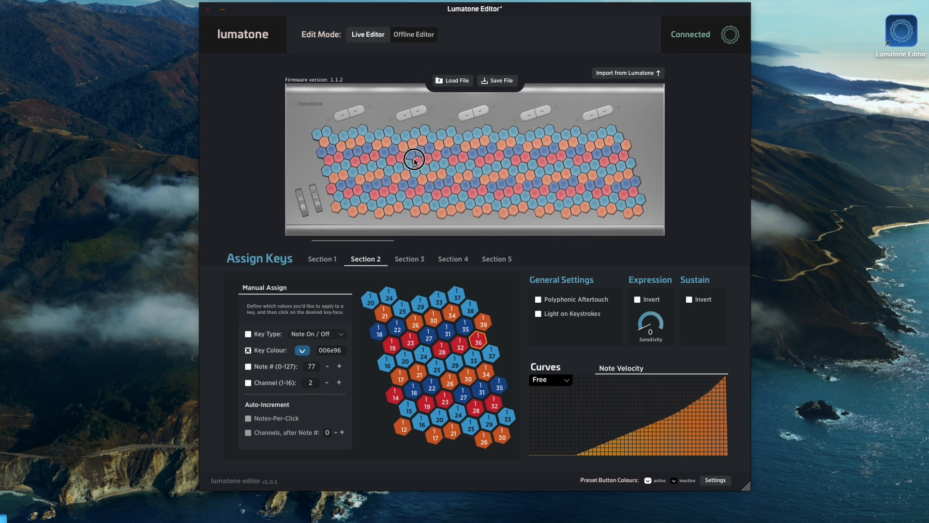
pyautogui.click(475, 156)
pyautogui.click(523, 146)
pyautogui.click(600, 153)
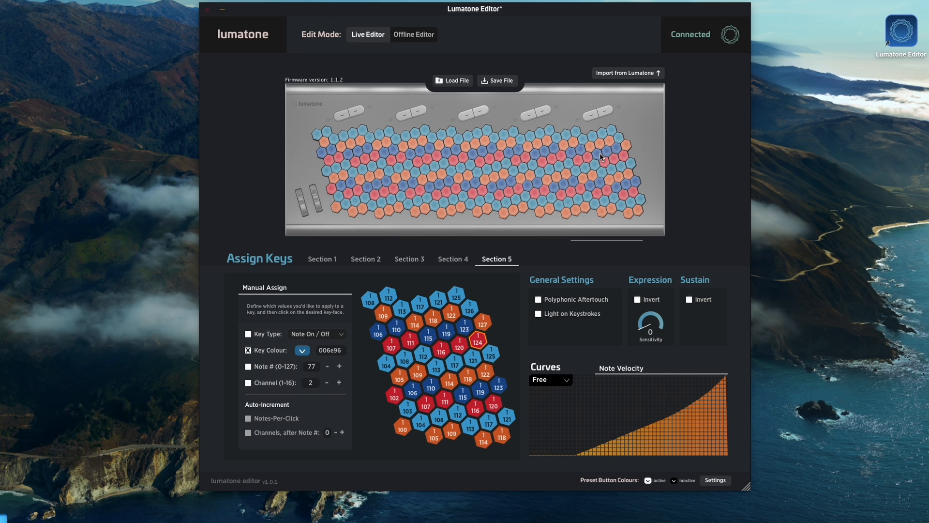
pyautogui.click(322, 260)
pyautogui.click(360, 260)
pyautogui.click(409, 260)
pyautogui.click(452, 260)
pyautogui.click(495, 261)
# Step: Try the Manual Assign options, leave only Key Type enabled, and list the available key types
pyautogui.click(249, 367)
pyautogui.click(249, 366)
pyautogui.click(247, 335)
pyautogui.click(245, 334)
pyautogui.click(248, 367)
pyautogui.click(248, 382)
pyautogui.click(248, 350)
pyautogui.click(248, 366)
pyautogui.click(319, 335)
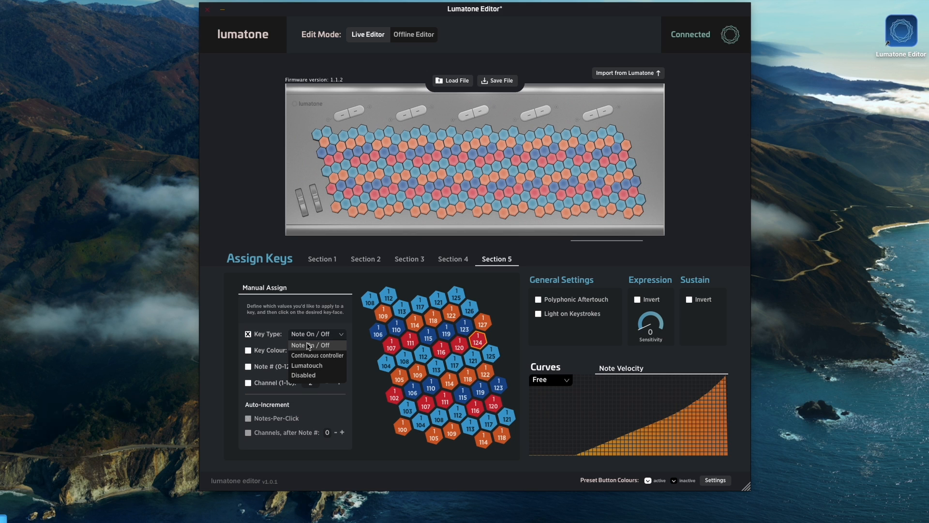
# Step: Enable Note # and Channel assignment, with the note set to 60 and the channel to 2
pyautogui.click(244, 357)
pyautogui.click(248, 366)
pyautogui.click(248, 383)
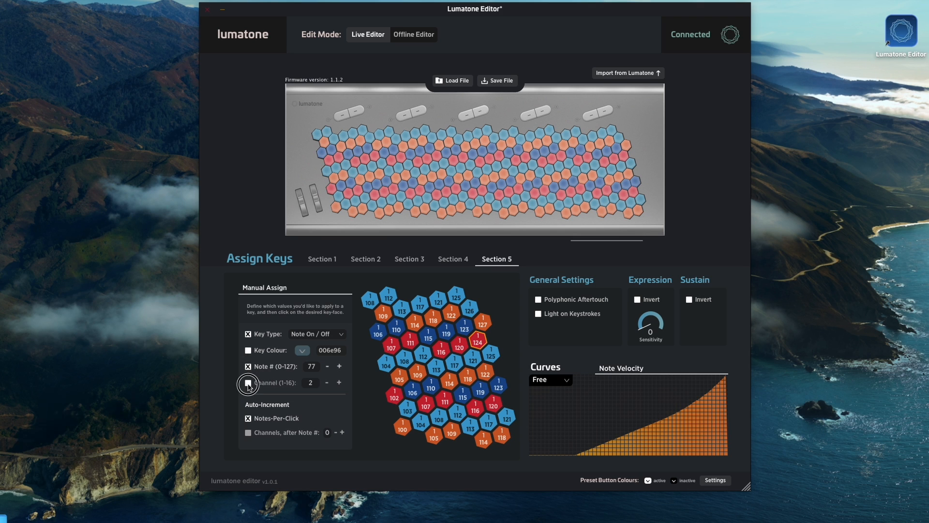
pyautogui.click(248, 385)
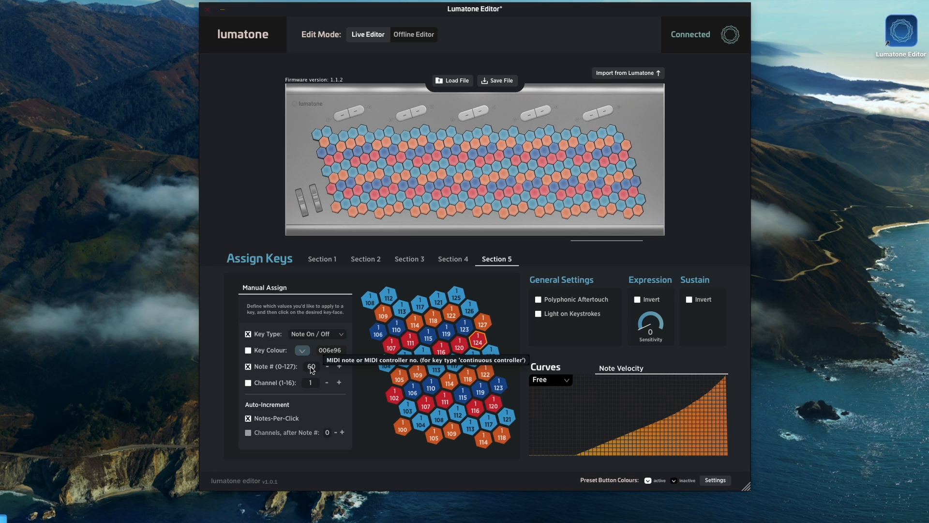
pyautogui.click(248, 383)
pyautogui.click(317, 382)
pyautogui.write('2')
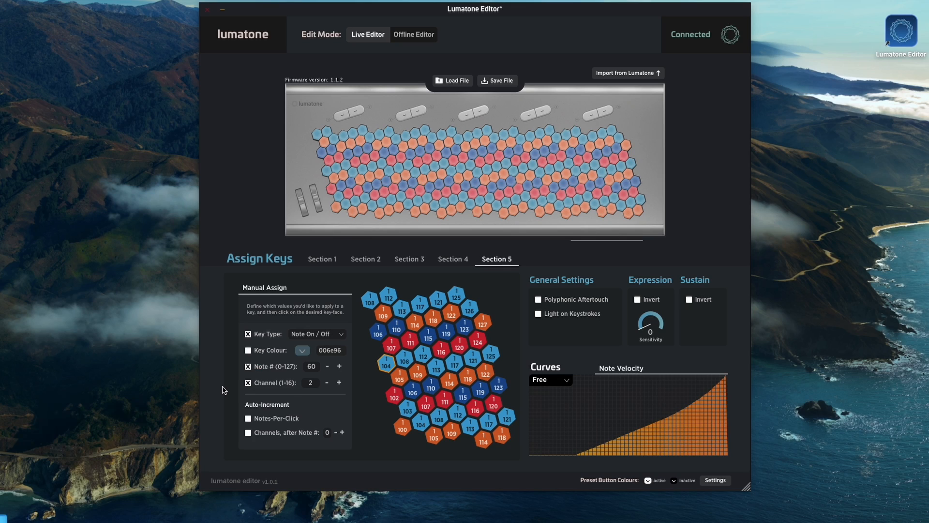
# Step: Enable key colour with green 008a4c from the Technicolor palette and apply the assignment to the leftmost key 104 in Section 5
pyautogui.click(248, 350)
pyautogui.click(303, 351)
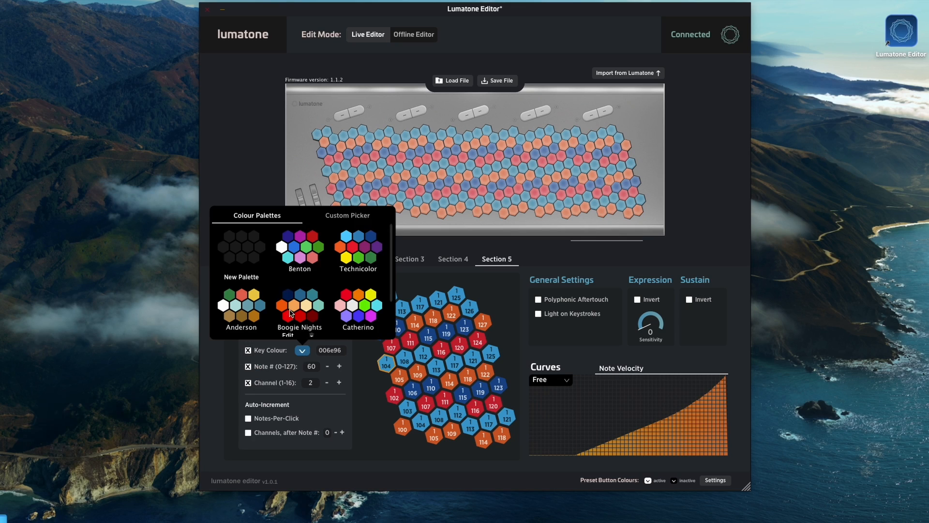
pyautogui.click(370, 258)
pyautogui.click(224, 363)
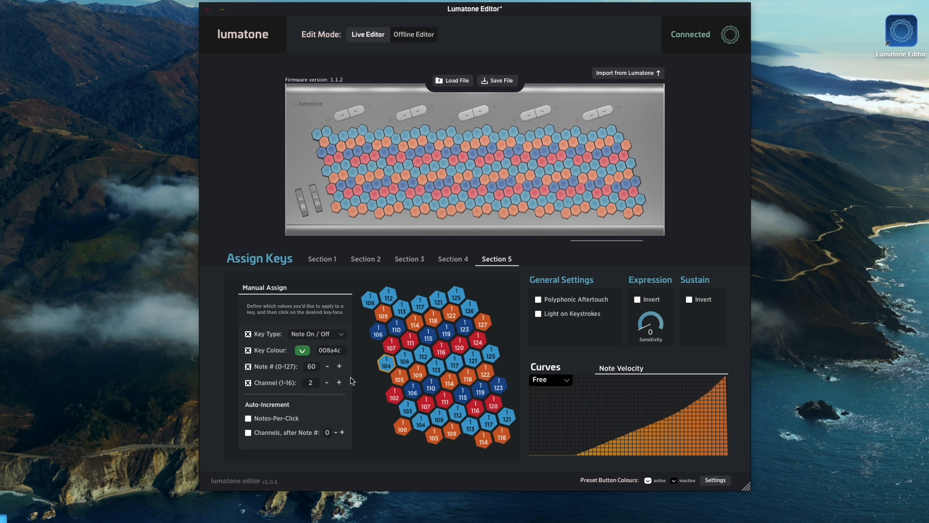
pyautogui.click(386, 364)
# Step: Assign the rightmost key 121 in Section 5 as a Continuous controller with CC # 1 on channel 1
pyautogui.click(312, 335)
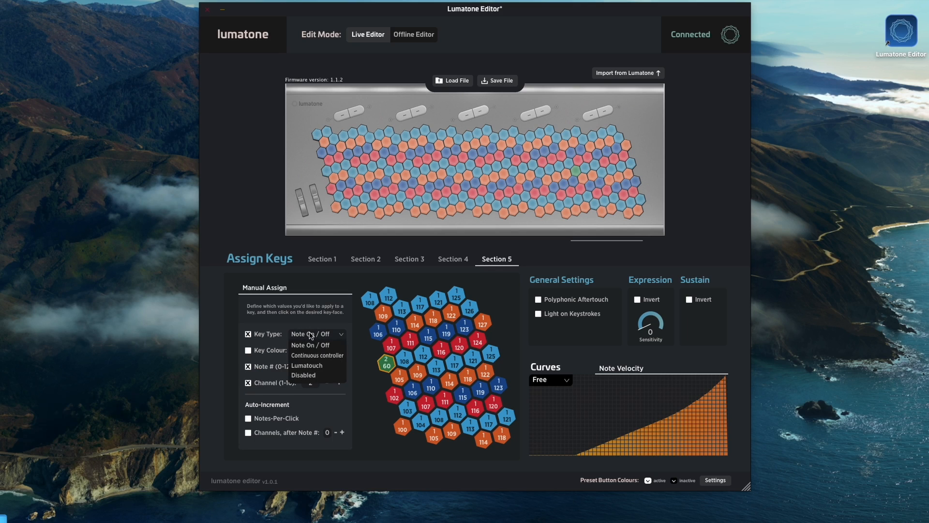
pyautogui.click(315, 357)
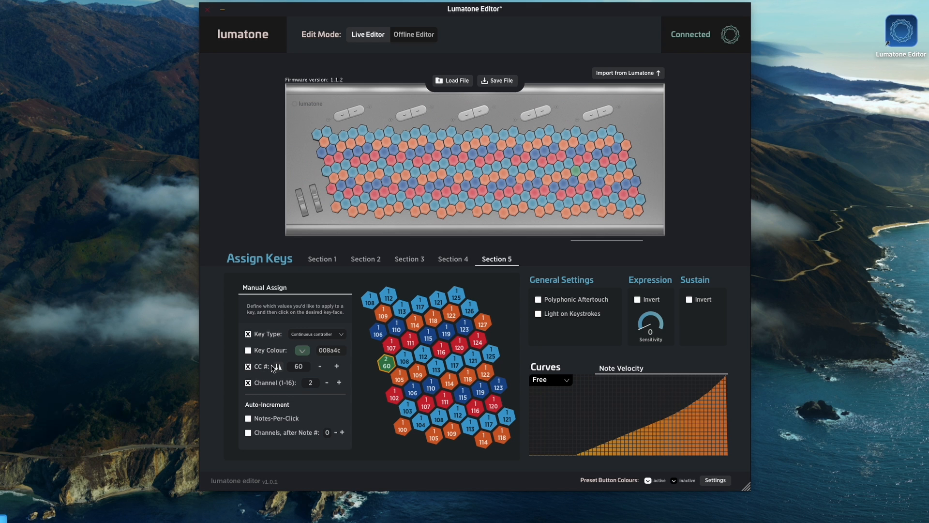
pyautogui.click(302, 368)
pyautogui.write('1')
pyautogui.press('Return')
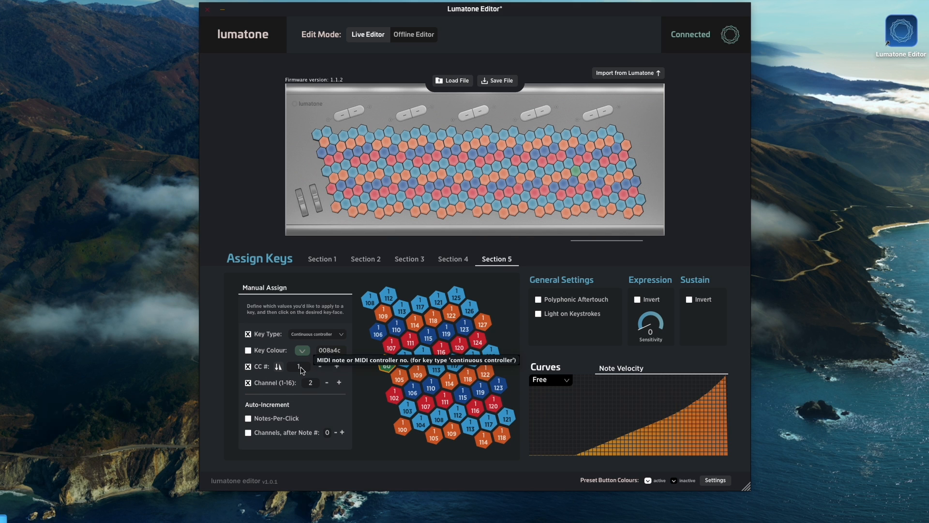
pyautogui.click(312, 383)
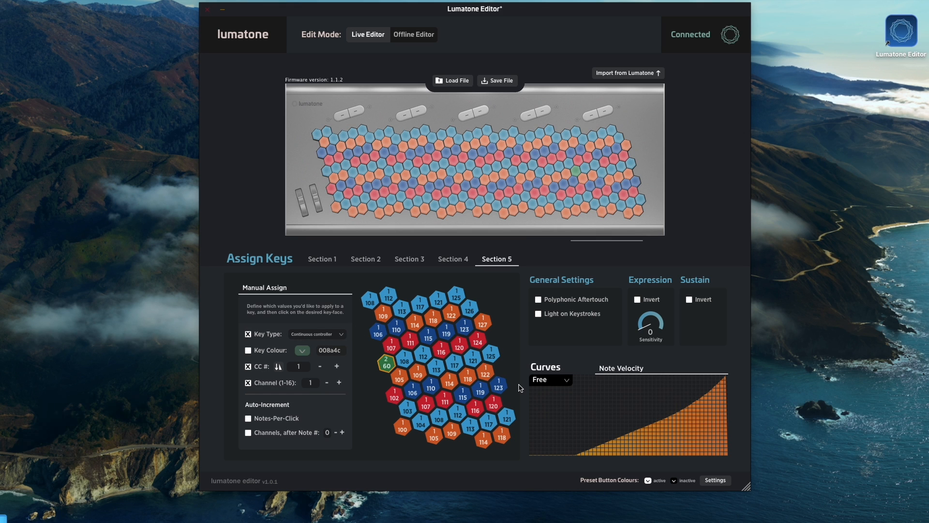
pyautogui.click(511, 415)
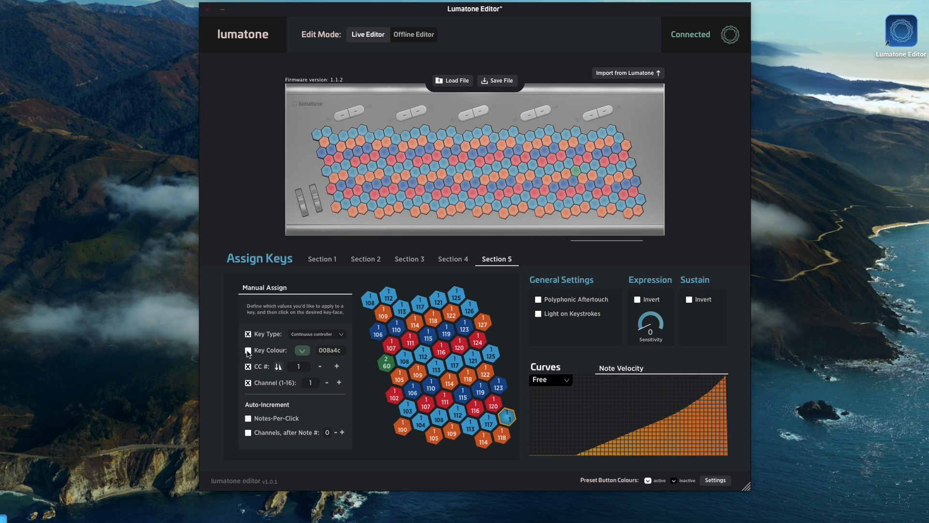
# Step: Disable Key Type, CC # and Channel assignment and enable only Key Colour
pyautogui.click(247, 334)
pyautogui.click(248, 367)
pyautogui.click(248, 382)
pyautogui.click(247, 350)
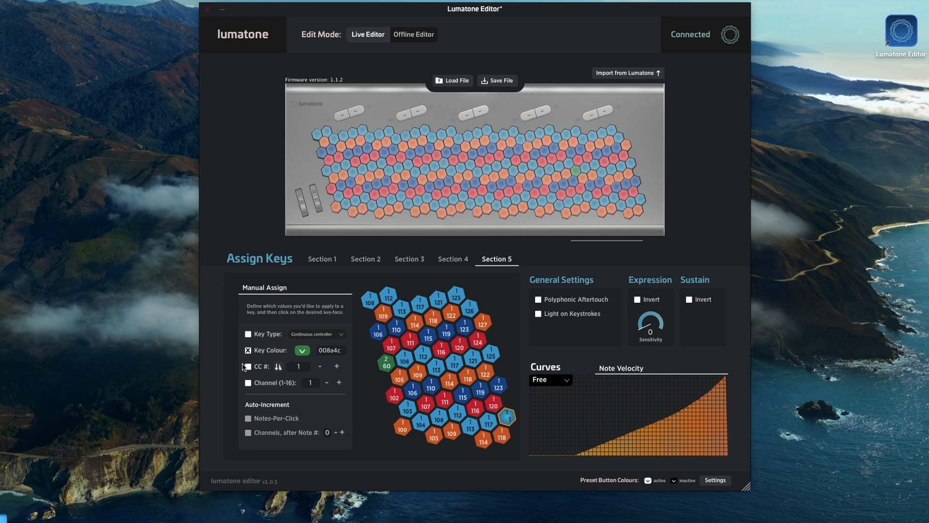
# Step: Mix the custom magenta FF22F8 and apply it to the continuous controller key in Section 5
pyautogui.click(302, 350)
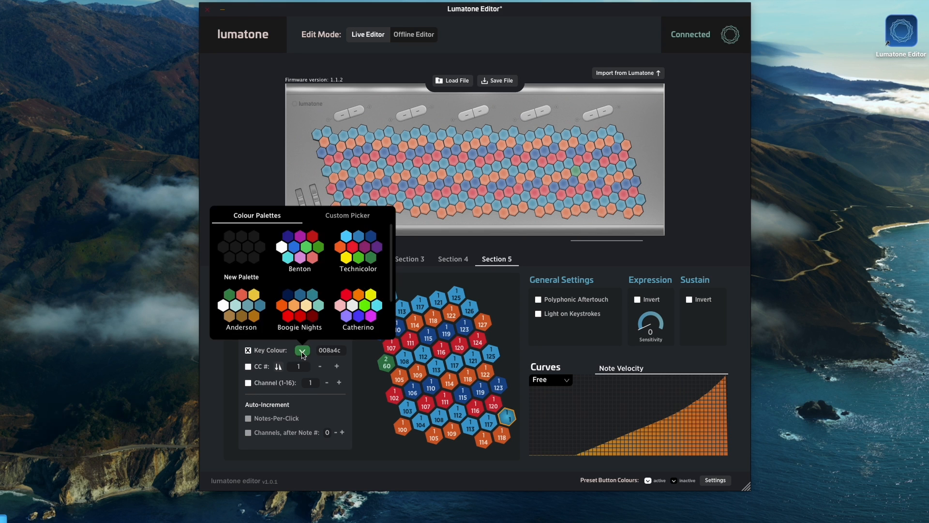
pyautogui.click(348, 217)
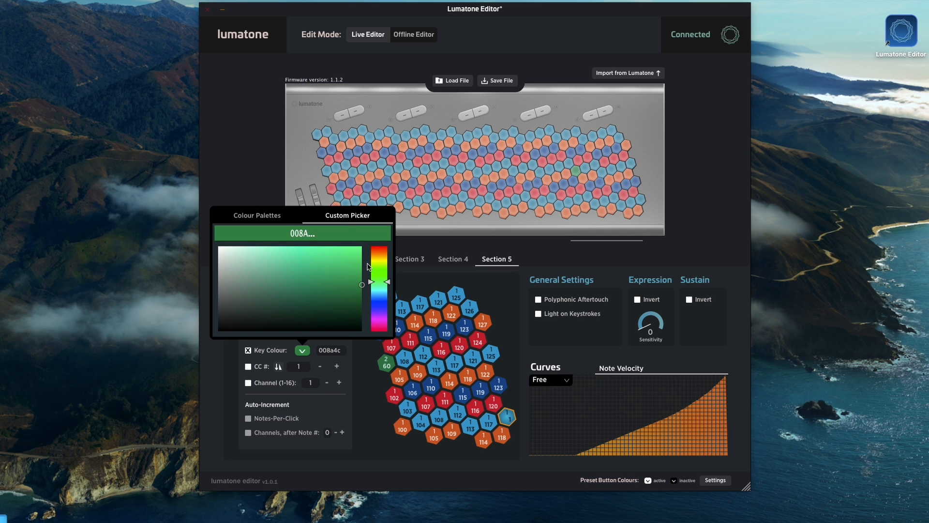
pyautogui.moveTo(373, 282); pyautogui.dragTo(372, 317)
pyautogui.moveTo(342, 252); pyautogui.dragTo(343, 247)
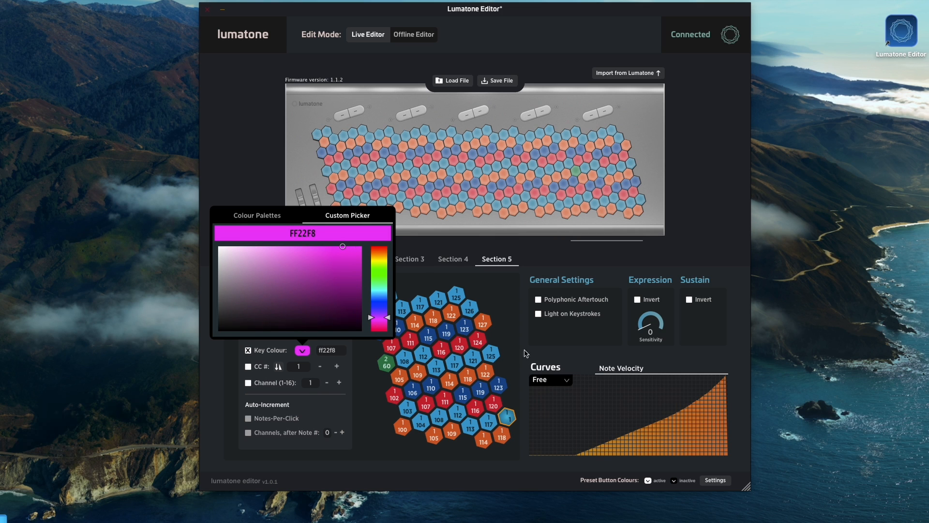
pyautogui.click(508, 421)
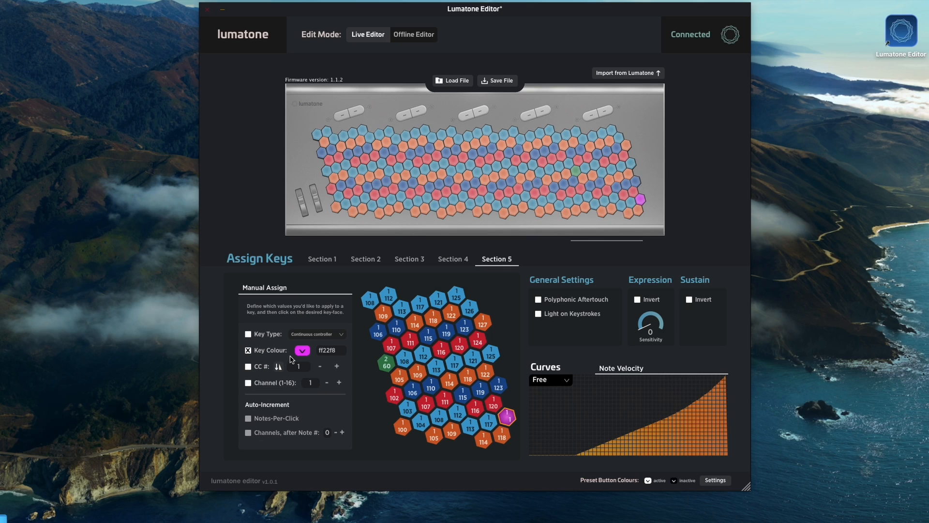
# Step: Set the key colour to red ff0022 from the Catherino palette
pyautogui.click(299, 354)
pyautogui.moveTo(285, 269)
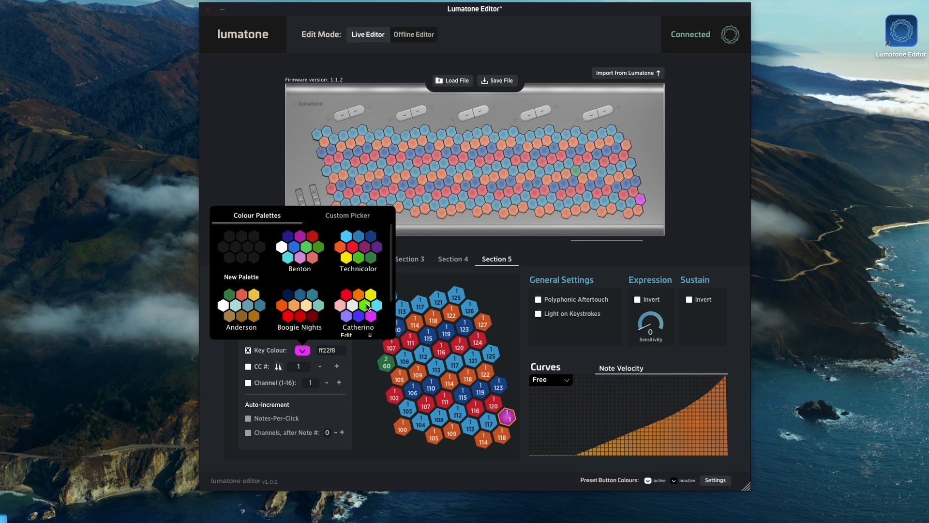
pyautogui.moveTo(318, 321)
pyautogui.click(346, 297)
pyautogui.moveTo(289, 296)
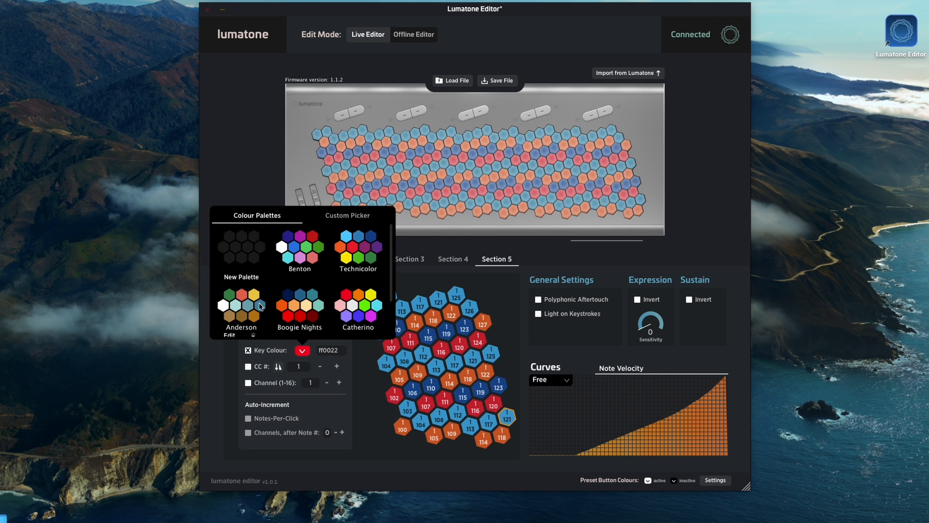
# Step: Start a new colour palette and fill its three top-row swatches with red, yellow and violet-blue
pyautogui.click(236, 277)
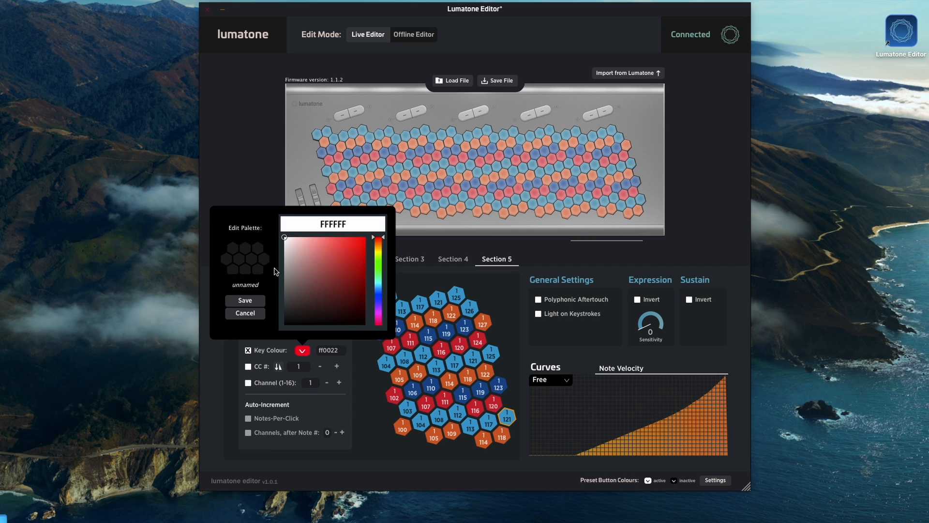
pyautogui.click(232, 249)
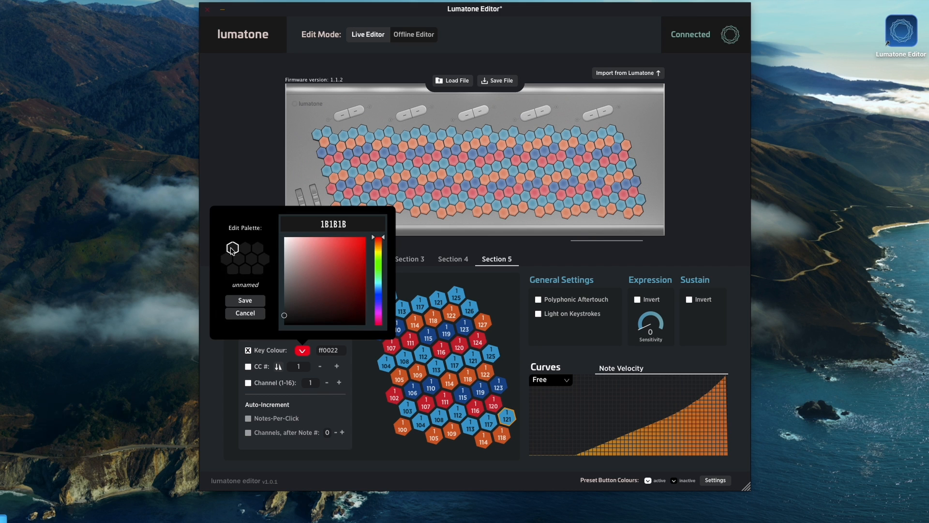
pyautogui.click(353, 249)
pyautogui.click(245, 249)
pyautogui.click(381, 250)
pyautogui.click(351, 252)
pyautogui.click(257, 249)
pyautogui.click(381, 294)
pyautogui.click(333, 248)
# Step: Fill the palette's four middle-row swatches with ochre, teal blue, bright green and dark green
pyautogui.click(227, 259)
pyautogui.click(348, 263)
pyautogui.click(239, 259)
pyautogui.click(382, 282)
pyautogui.click(344, 271)
pyautogui.click(251, 259)
pyautogui.click(382, 262)
pyautogui.click(337, 247)
pyautogui.click(264, 259)
pyautogui.click(357, 301)
pyautogui.moveTo(374, 241); pyautogui.dragTo(378, 280)
# Step: Fill the palette's three bottom-row swatches with blue-green, brown and slate blue 546093
pyautogui.click(233, 269)
pyautogui.click(335, 280)
pyautogui.click(245, 269)
pyautogui.click(382, 242)
pyautogui.click(322, 274)
pyautogui.click(258, 269)
pyautogui.click(380, 293)
pyautogui.click(319, 274)
# Step: Name the new palette Demo palette and save it
pyautogui.click(242, 287)
pyautogui.write('Demo palette')
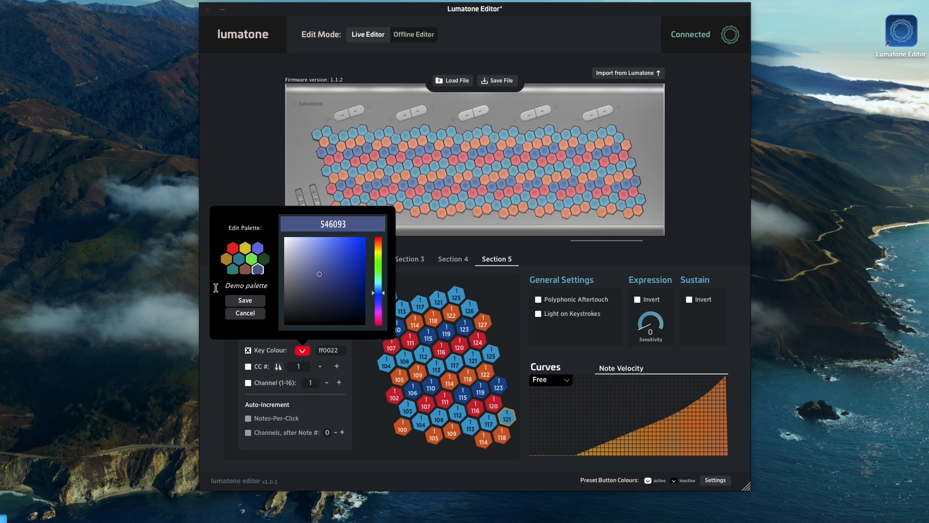
pyautogui.click(244, 301)
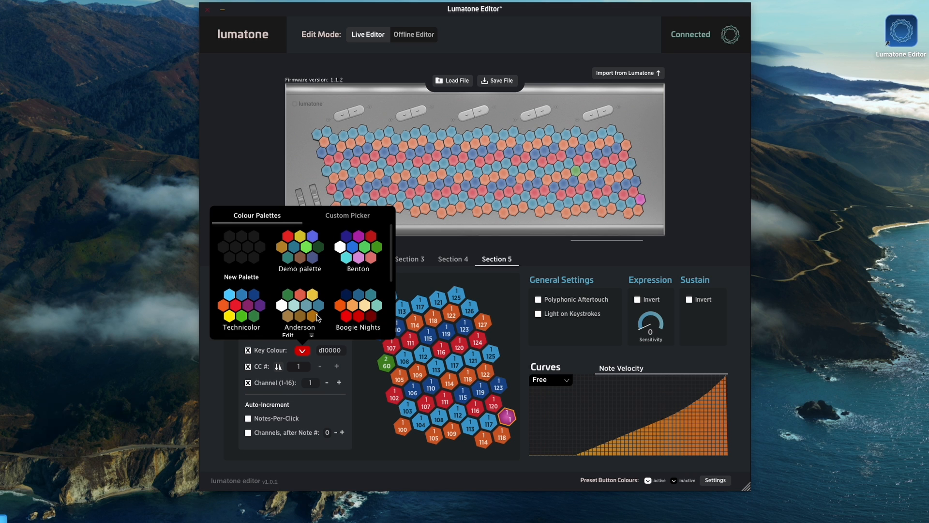
# Step: Switch to Finder and open the Palettes folder inside Documents > Lumatone Editor
pyautogui.moveTo(863, 522)
pyautogui.click(888, 515)
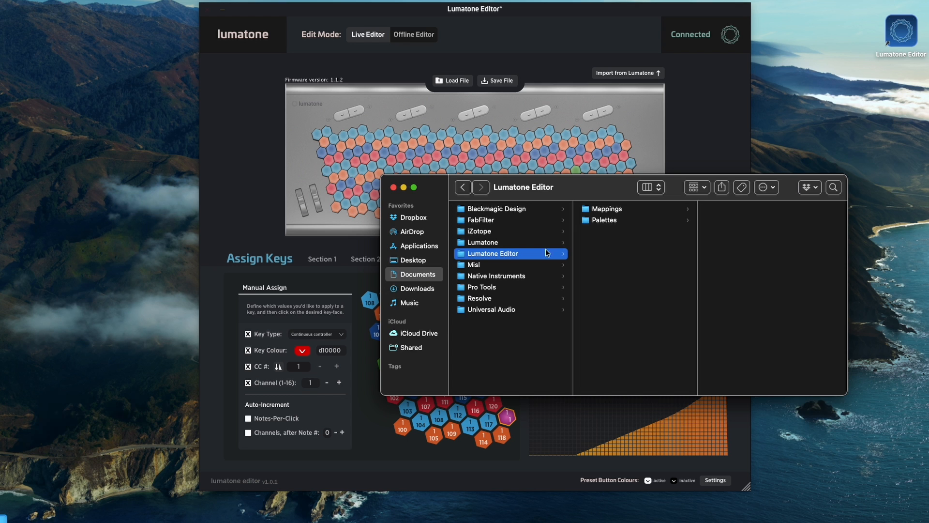
pyautogui.click(501, 256)
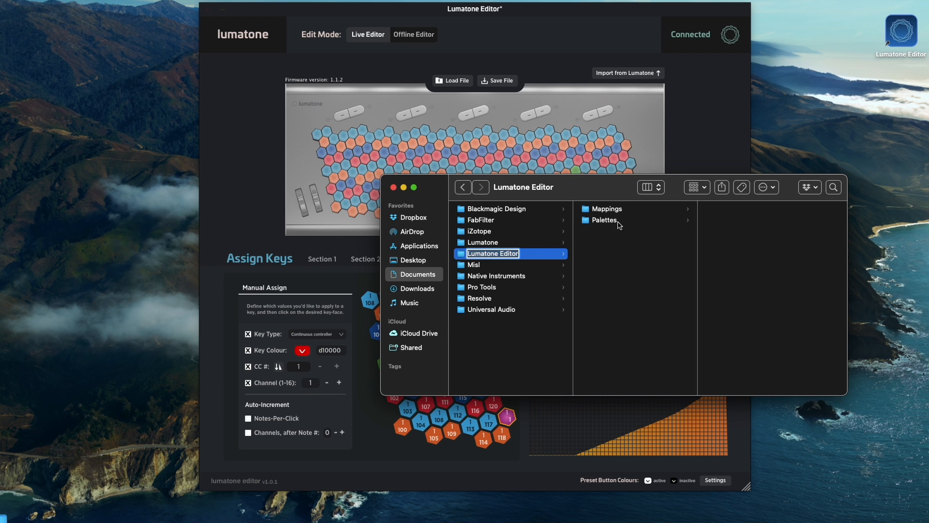
pyautogui.click(619, 223)
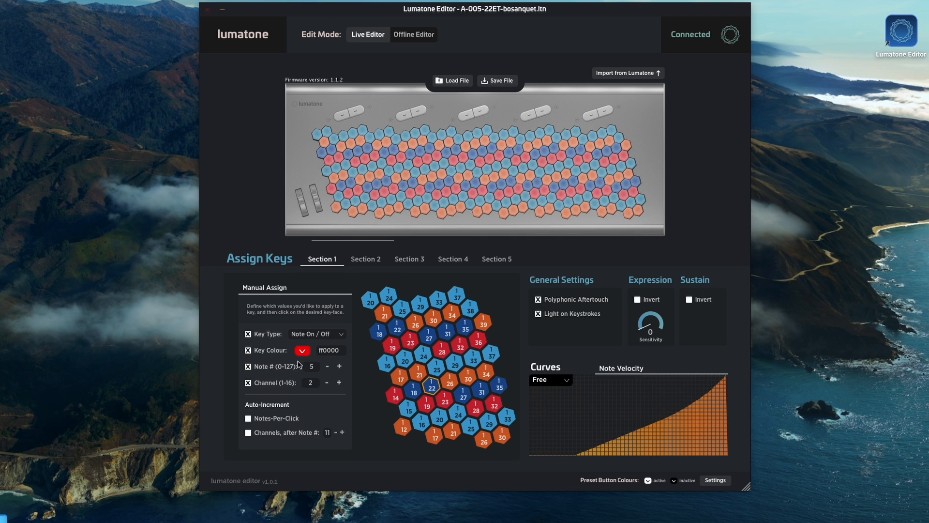
# Step: Prepare a Note On / Off assignment for note 60 on channel 2 in green 008a4c from the Technicolor palette
pyautogui.click(314, 336)
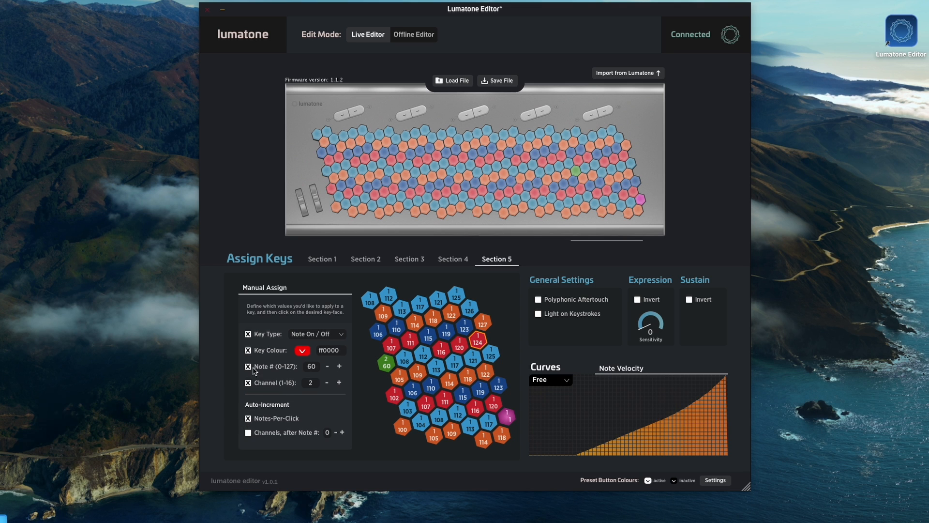
pyautogui.click(312, 367)
pyautogui.click(309, 383)
pyautogui.click(302, 351)
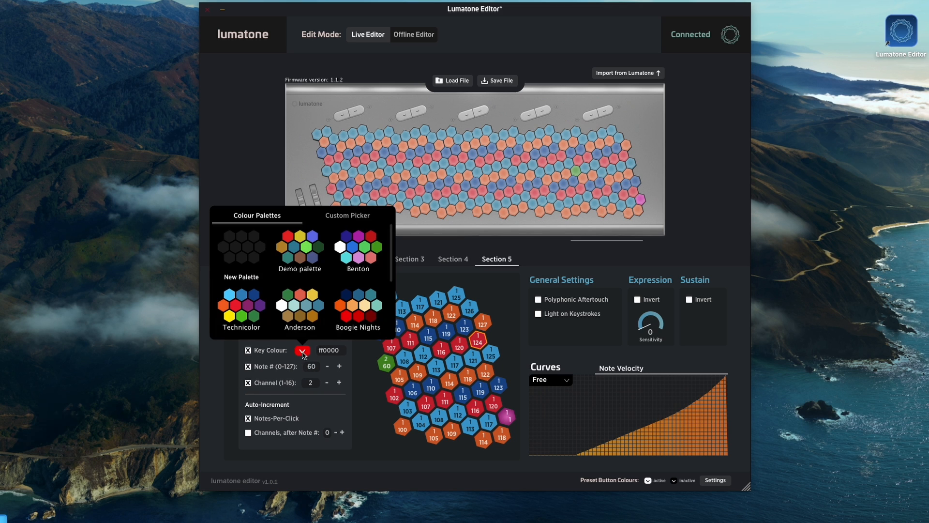
pyautogui.moveTo(226, 334)
pyautogui.click(253, 317)
pyautogui.click(236, 366)
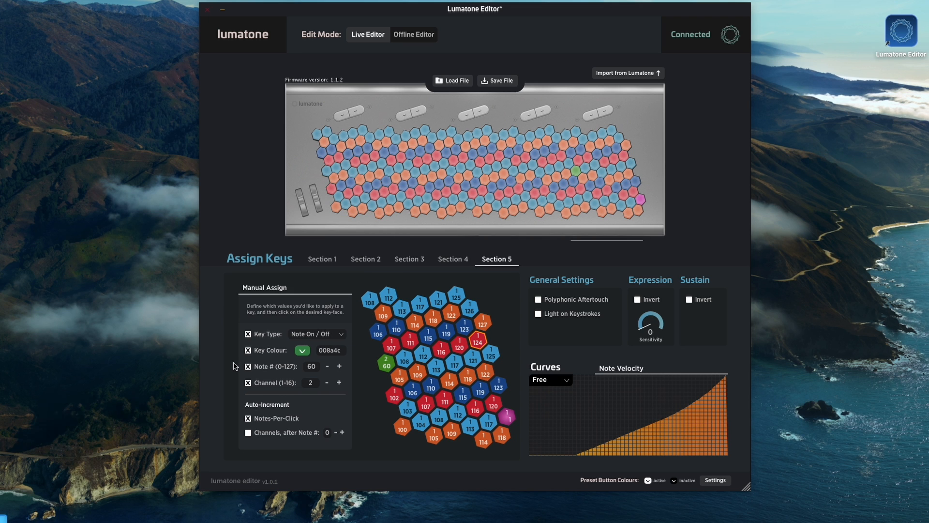
# Step: Assign auto-incrementing notes 60 to 71 on channel 2 in green to the twelve zigzag keys across Section 5, starting at its green key
pyautogui.click(391, 365)
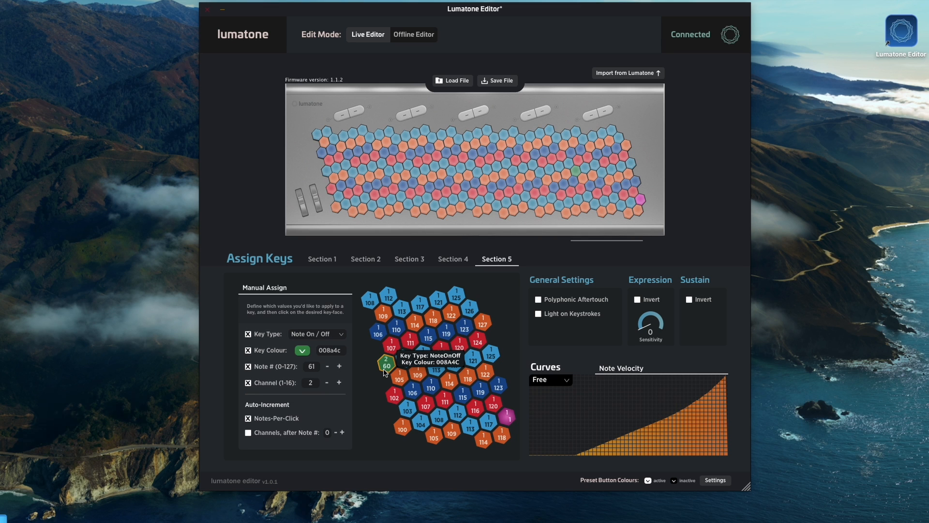
pyautogui.click(392, 349)
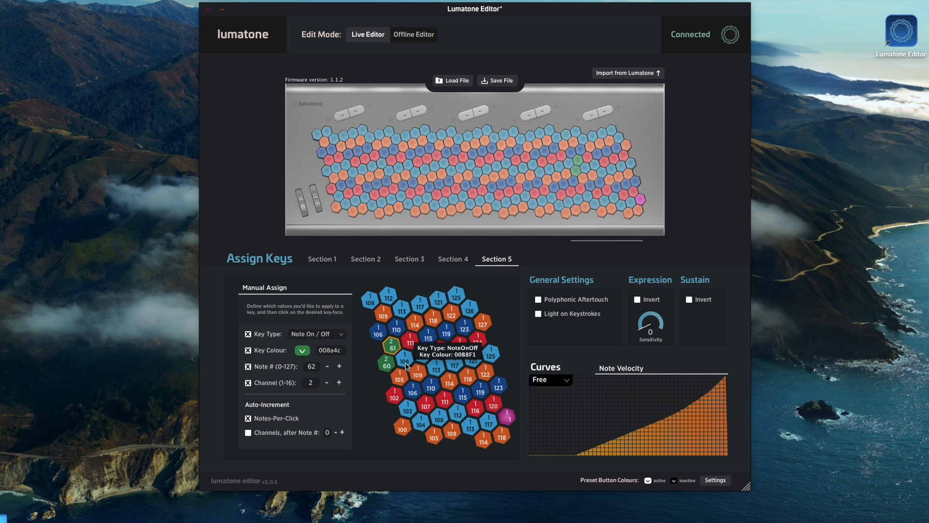
pyautogui.click(405, 362)
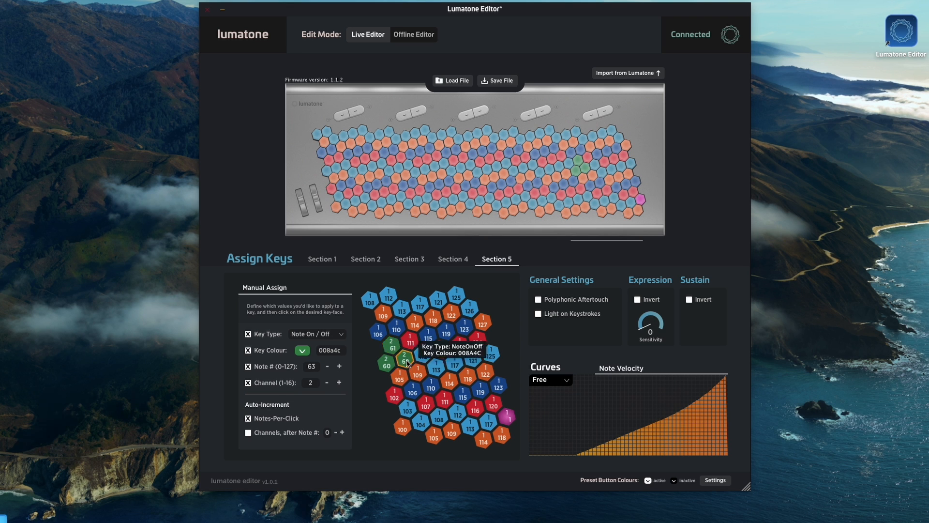
pyautogui.click(411, 341)
pyautogui.click(423, 354)
pyautogui.click(437, 368)
pyautogui.click(441, 349)
pyautogui.click(455, 362)
pyautogui.click(460, 345)
pyautogui.click(474, 358)
pyautogui.click(478, 342)
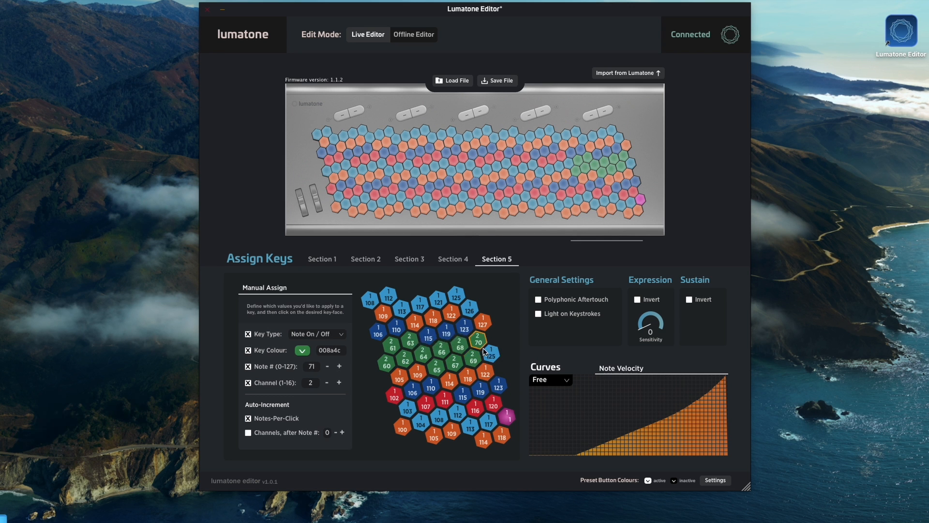
pyautogui.click(491, 355)
# Step: Disable Key Type, Note # and Channel assignment and set the key colour to purple 932977 from the Technicolor palette
pyautogui.click(248, 367)
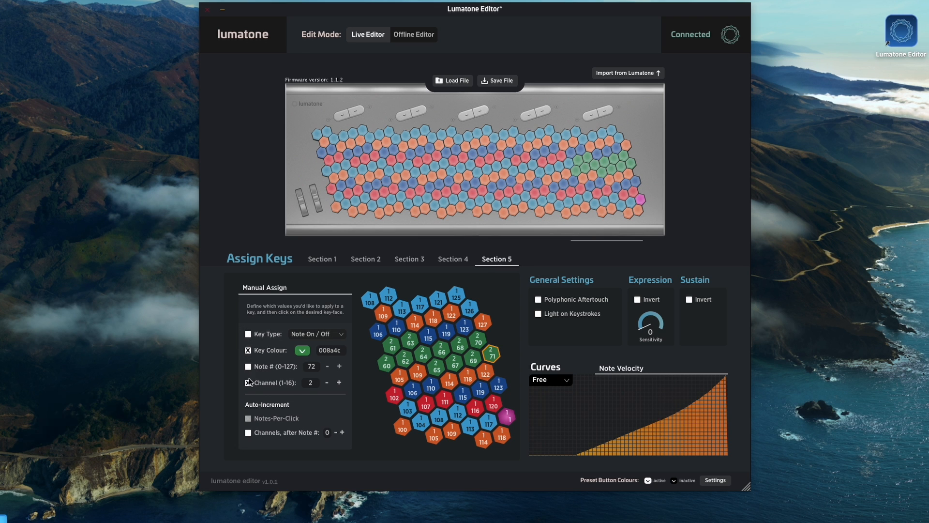
pyautogui.click(248, 382)
pyautogui.click(300, 352)
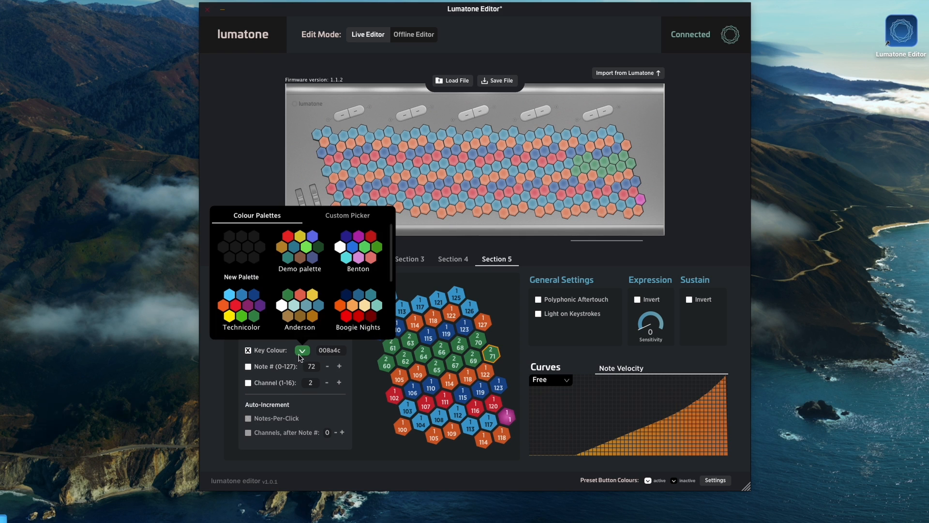
pyautogui.click(248, 306)
pyautogui.click(344, 351)
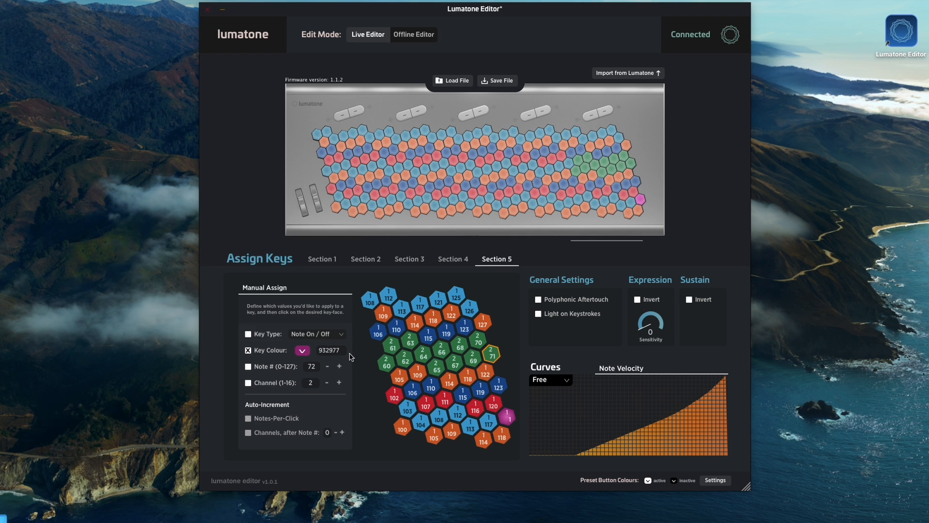
# Step: Recolour the channel 2 keys 61, 63, 66, 68 and 70 in Section 5 purple
pyautogui.click(392, 349)
pyautogui.click(409, 344)
pyautogui.click(435, 347)
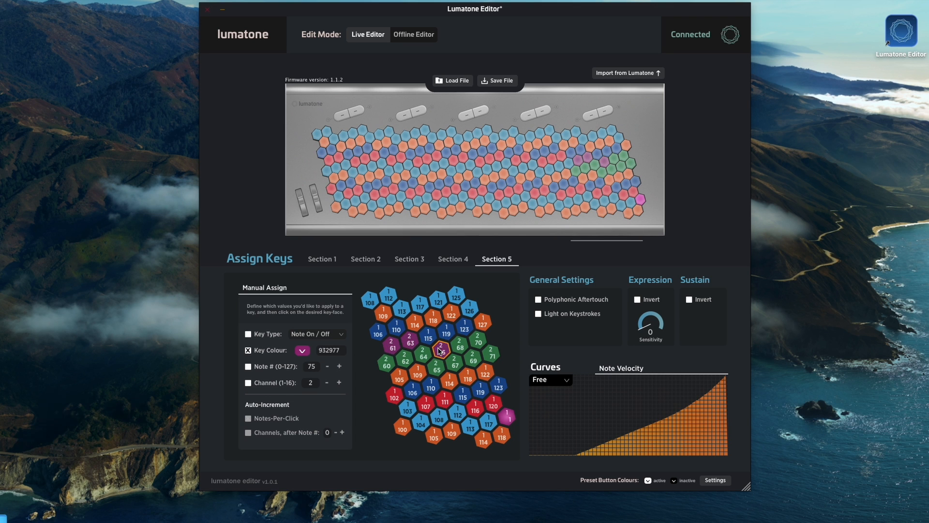
pyautogui.click(460, 345)
pyautogui.click(481, 344)
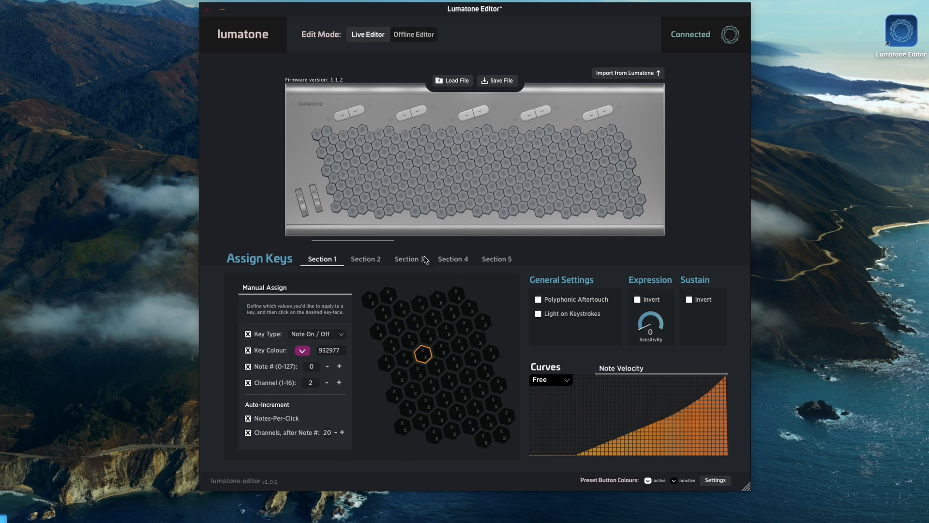
# Step: Set the starting channel to 1 and make channels auto-increment after note 11 for the blank layout
pyautogui.moveTo(428, 372)
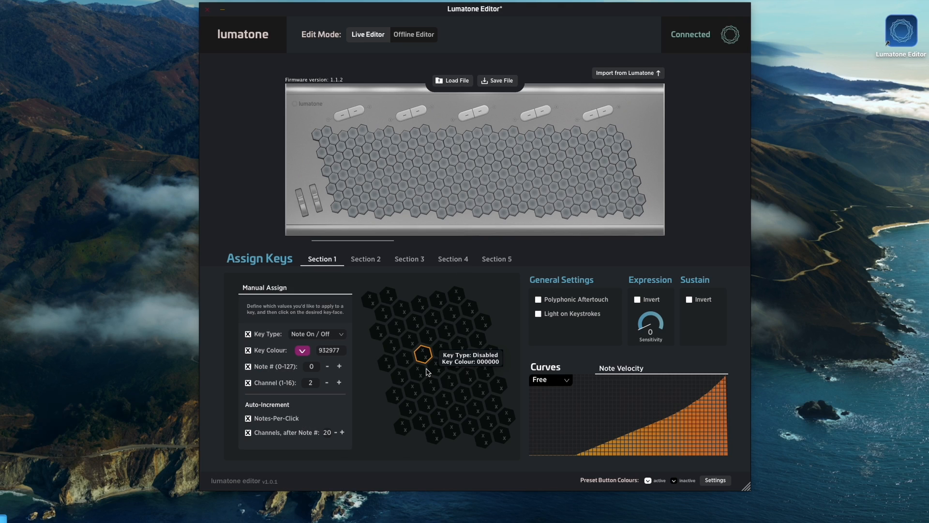
pyautogui.click(311, 383)
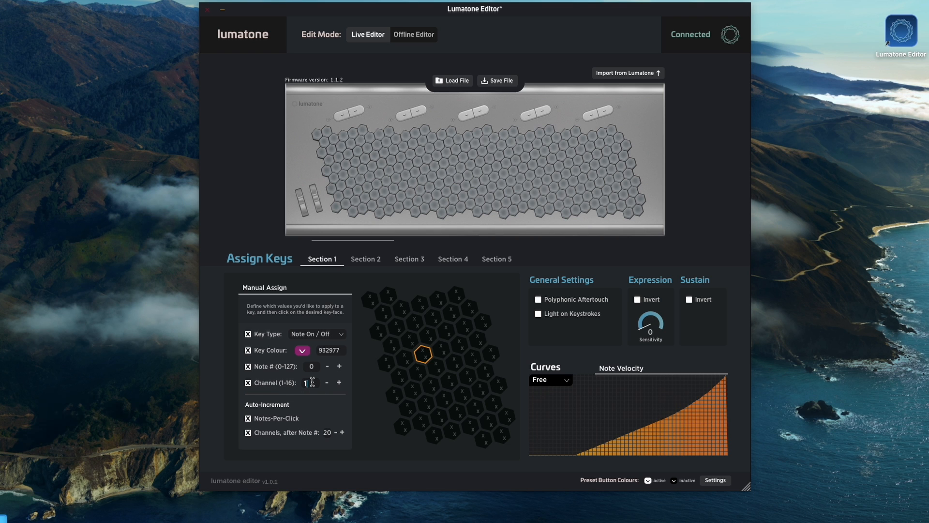
pyautogui.write('1')
pyautogui.click(329, 433)
# Step: Assign auto-incrementing notes 0 to 11 on channel 1 in purple to twelve zigzag keys across the middle of Section 1
pyautogui.click(388, 362)
pyautogui.click(393, 345)
pyautogui.click(406, 358)
pyautogui.click(411, 339)
pyautogui.click(426, 354)
pyautogui.click(437, 366)
pyautogui.click(441, 349)
pyautogui.click(455, 362)
pyautogui.click(460, 345)
pyautogui.click(473, 358)
pyautogui.click(478, 339)
pyautogui.click(492, 354)
# Step: Continue the auto-incremented assignment from note 0 on channel 2 over the first five zigzag keys below the purple band in Section 1
pyautogui.click(395, 395)
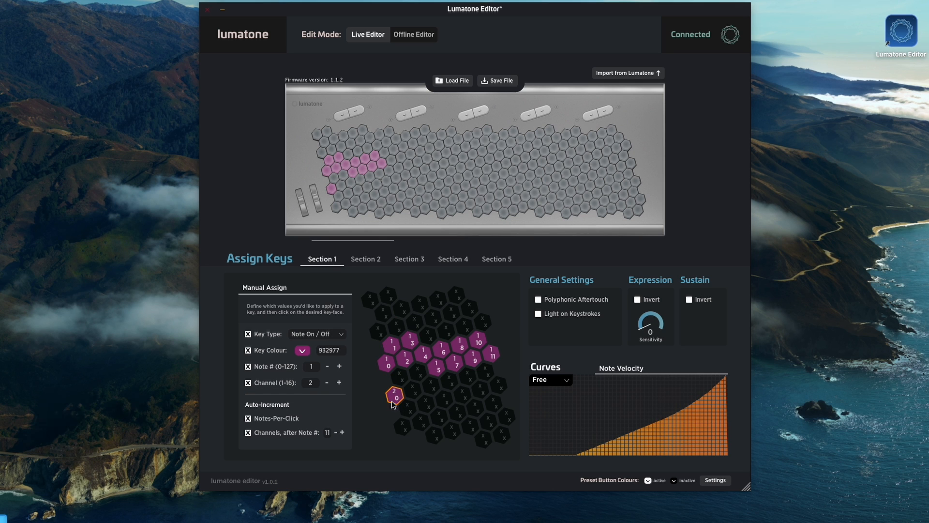
pyautogui.click(400, 376)
pyautogui.click(413, 392)
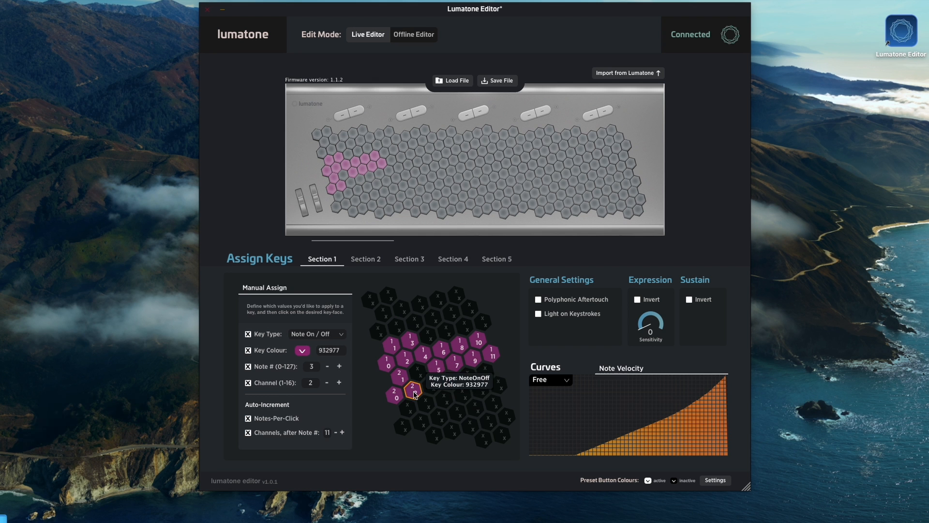
pyautogui.click(418, 372)
pyautogui.click(433, 388)
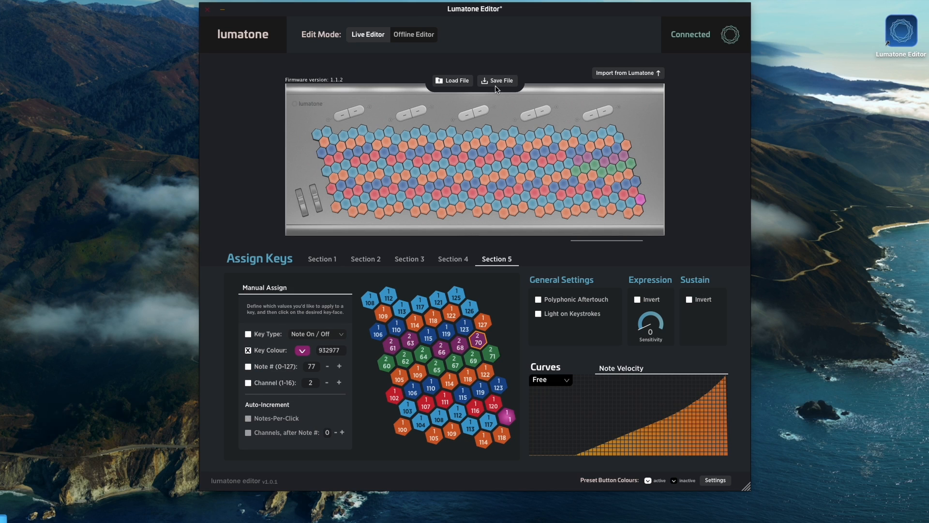
# Step: Save the key mapping as "22 tet 12tone MOD" in the mine folder inside Mappings
pyautogui.click(497, 80)
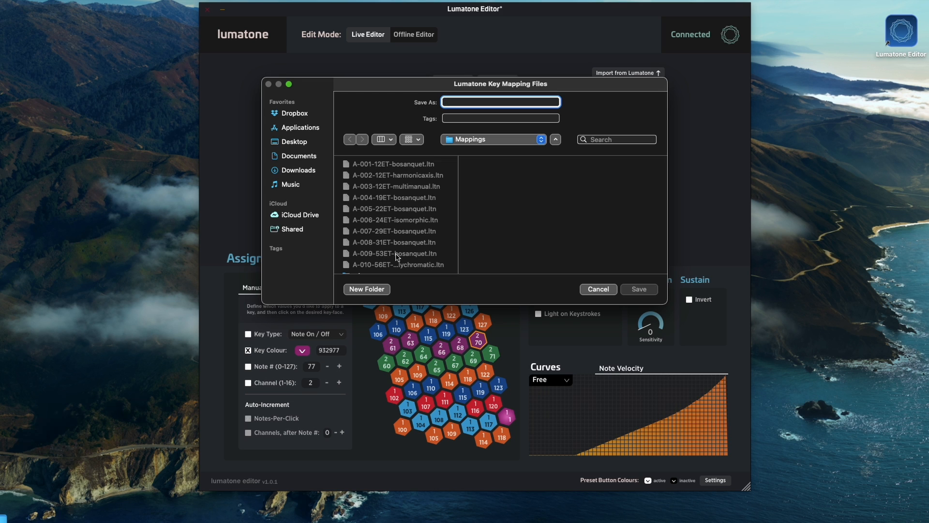
pyautogui.scroll(-1, 368, 247)
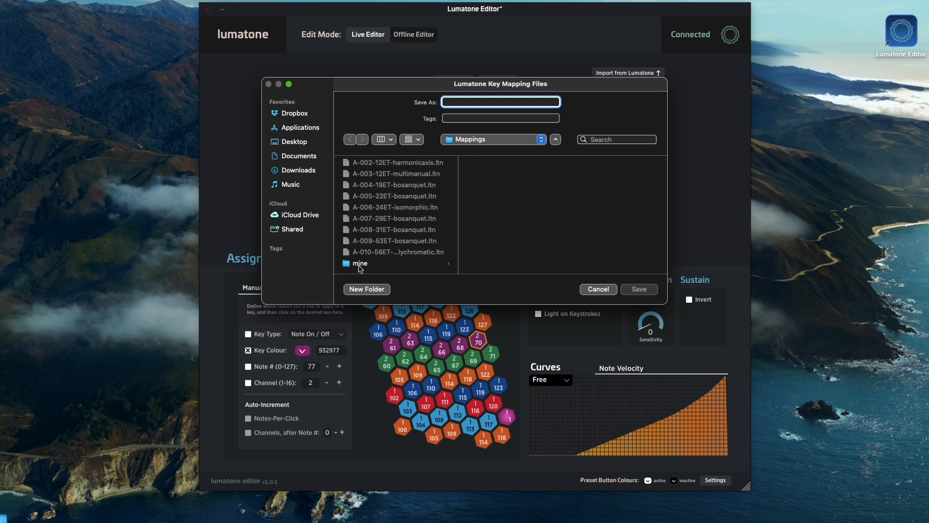
pyautogui.click(361, 266)
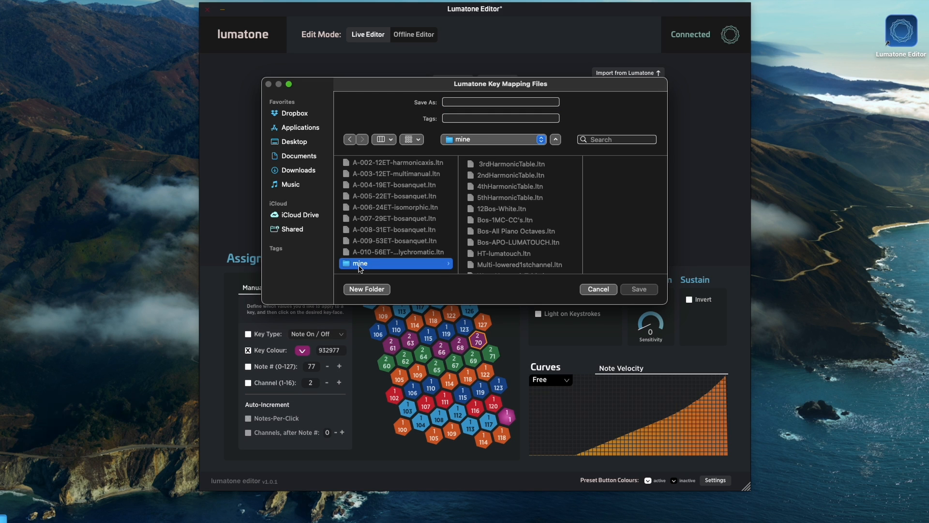
pyautogui.click(468, 102)
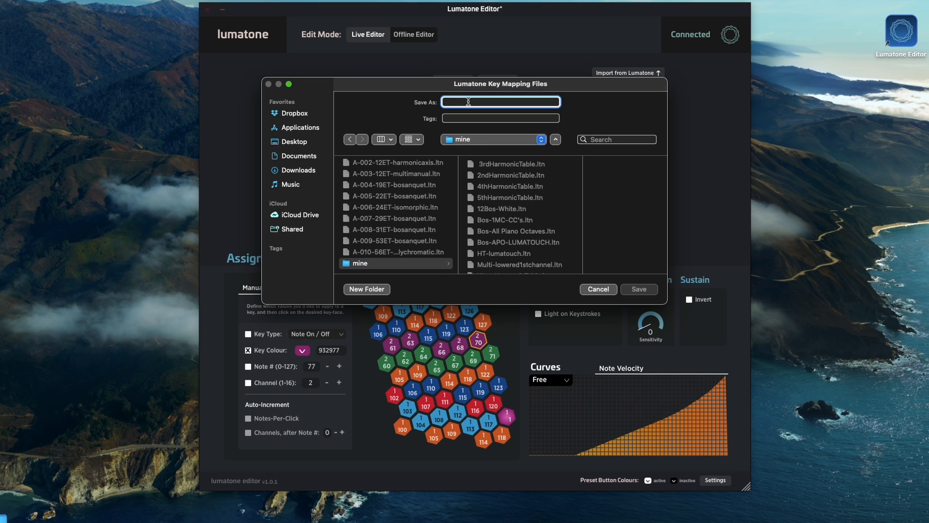
pyautogui.write('22 tet 12tone MOD')
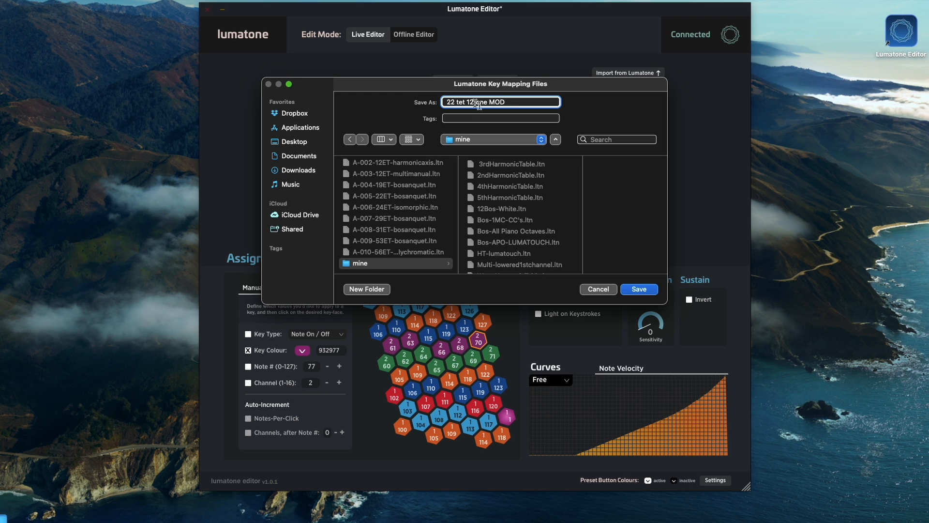
pyautogui.click(387, 268)
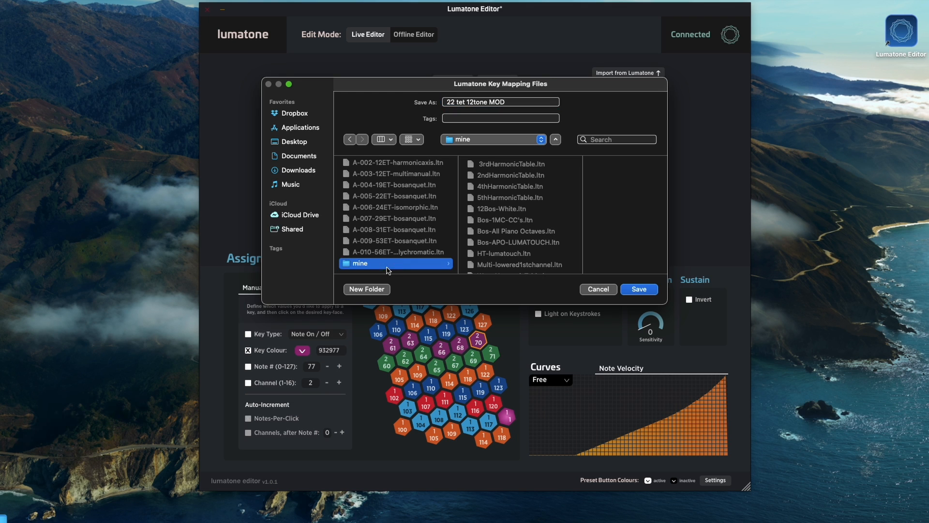
pyautogui.click(639, 290)
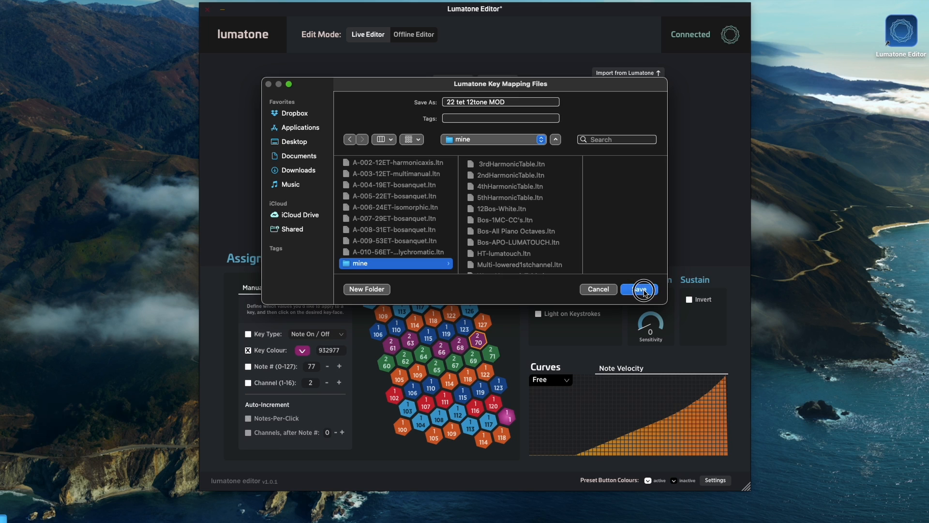